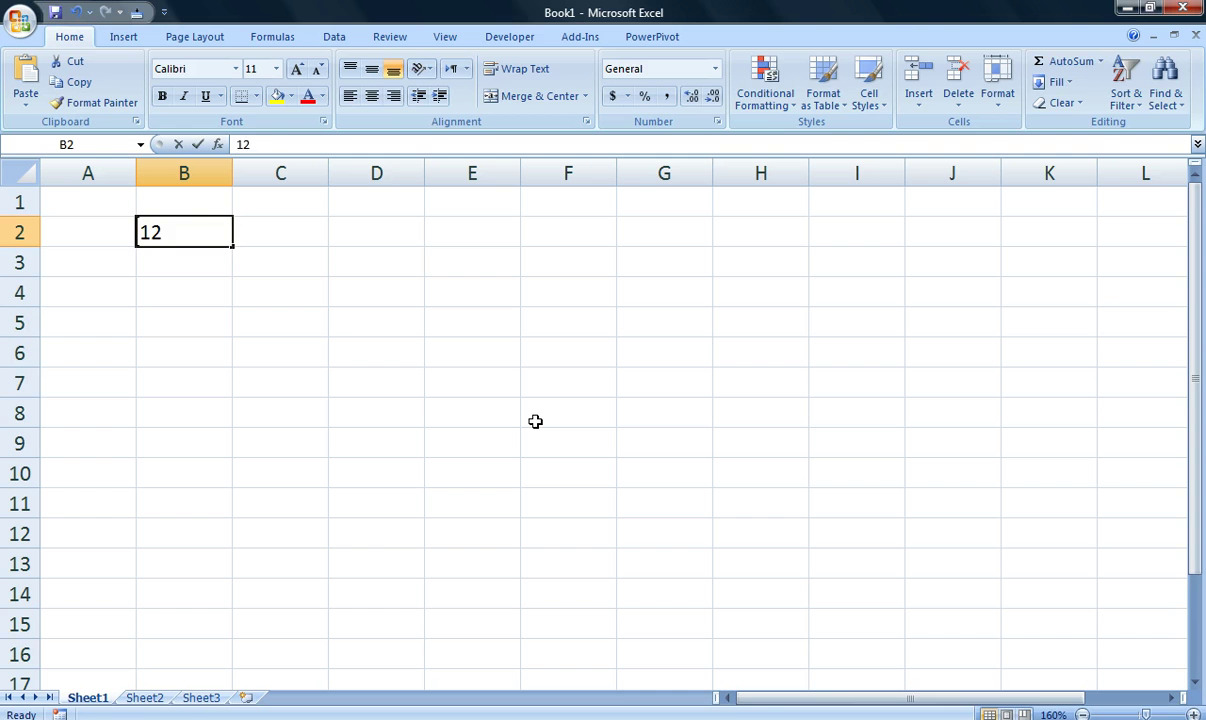
Step: Enter the number 12000 in cell B2 and the text Pakistan in cell B3
key(BackSpace)
key(Return)
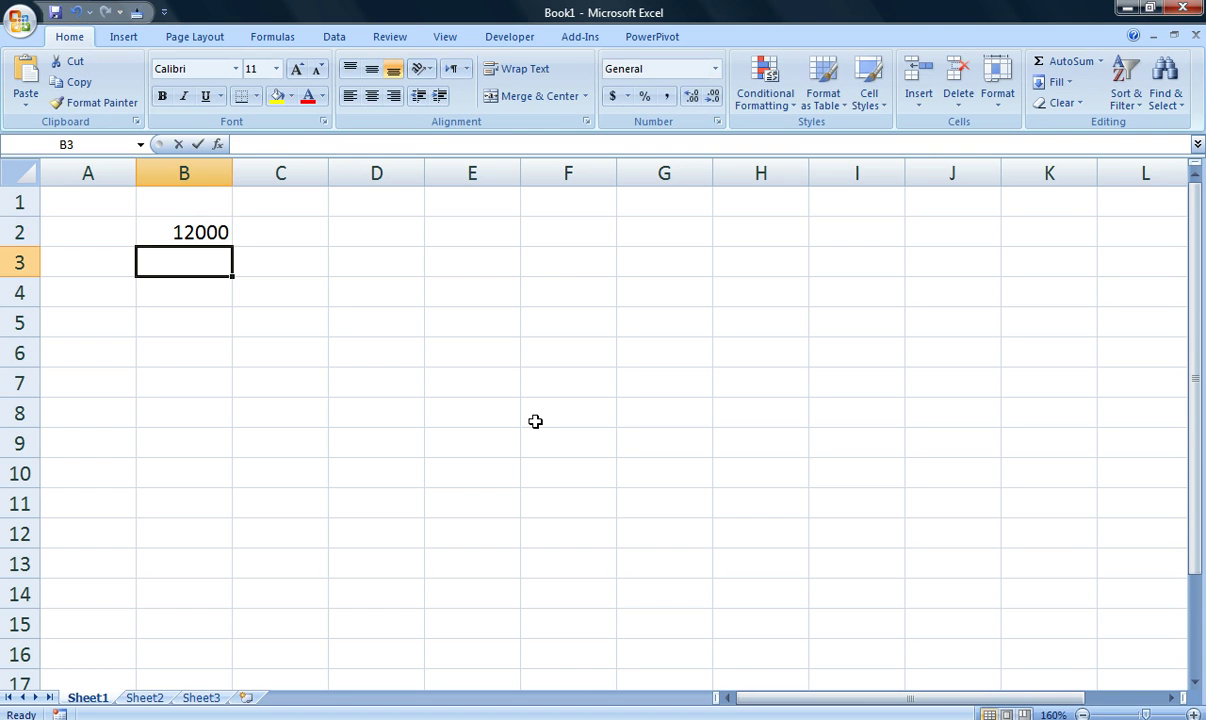
text(Pakistan)
key(Return)
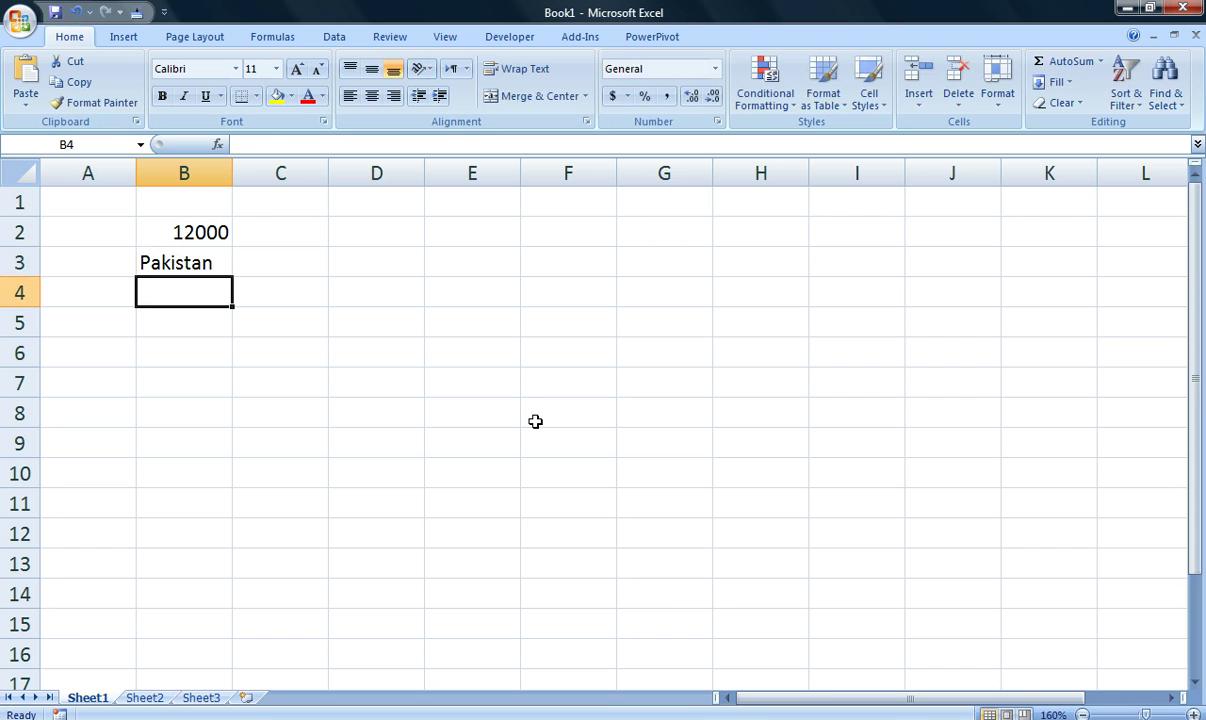
Step: Enter the logical values TRUE in cell B4 and FALSE in cell B5
text(TRUE)
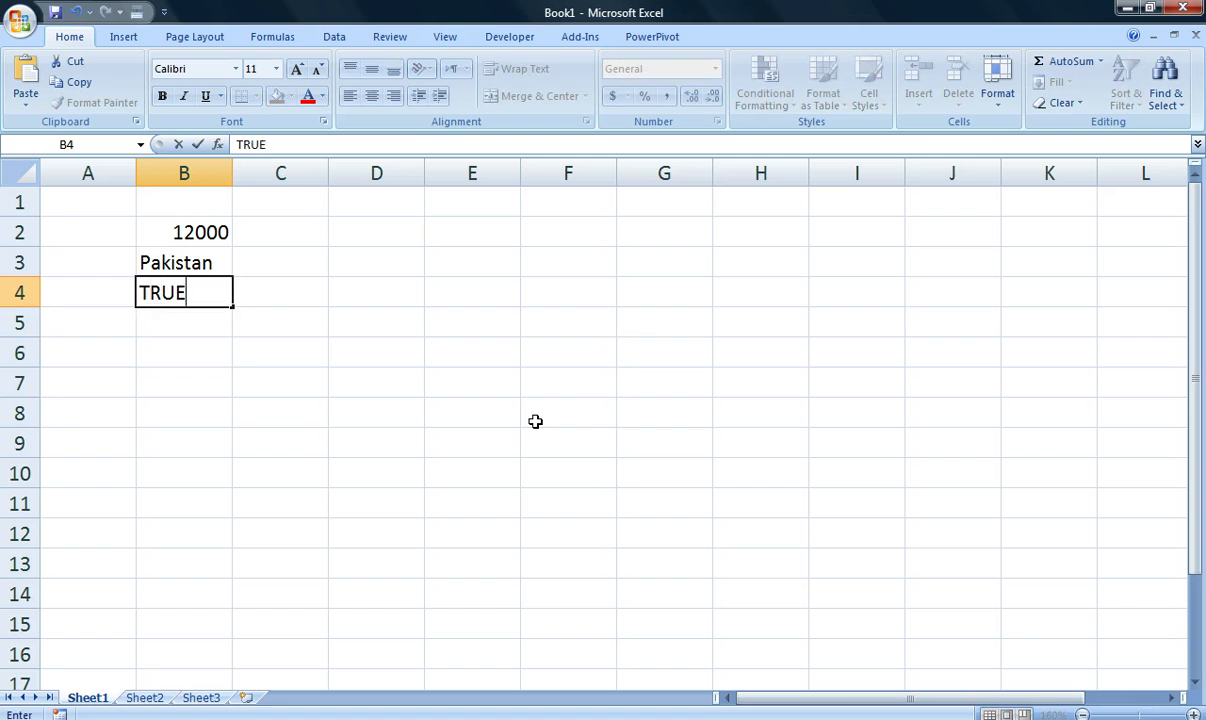
key(Return)
text(FALSE)
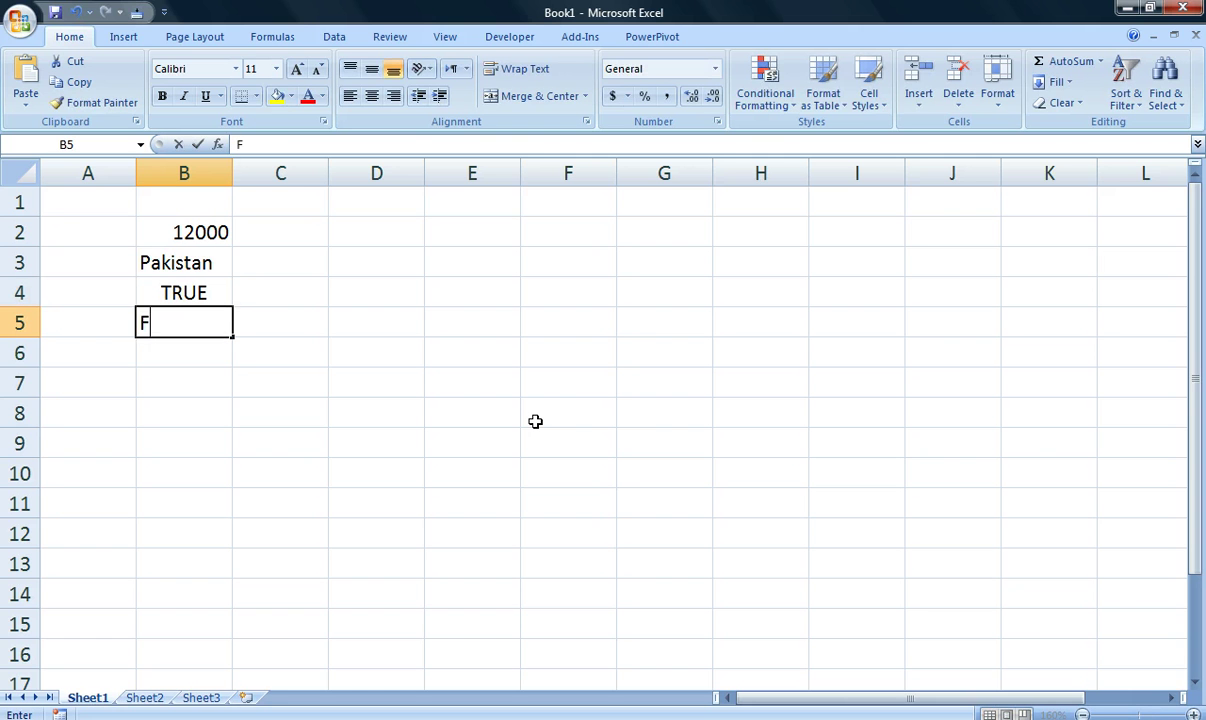
key(Return)
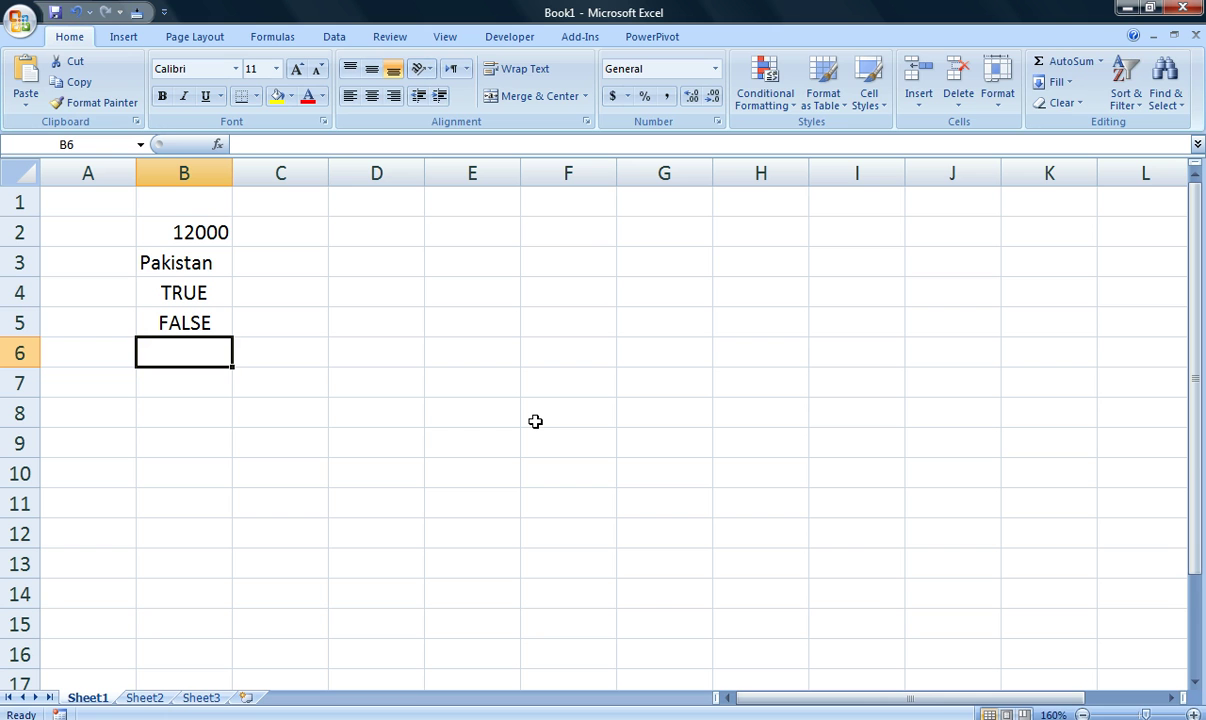
Step: Enter the date 5-May-11 in cell B6 and the time 12:30 in cell B7
key(BackSpace)
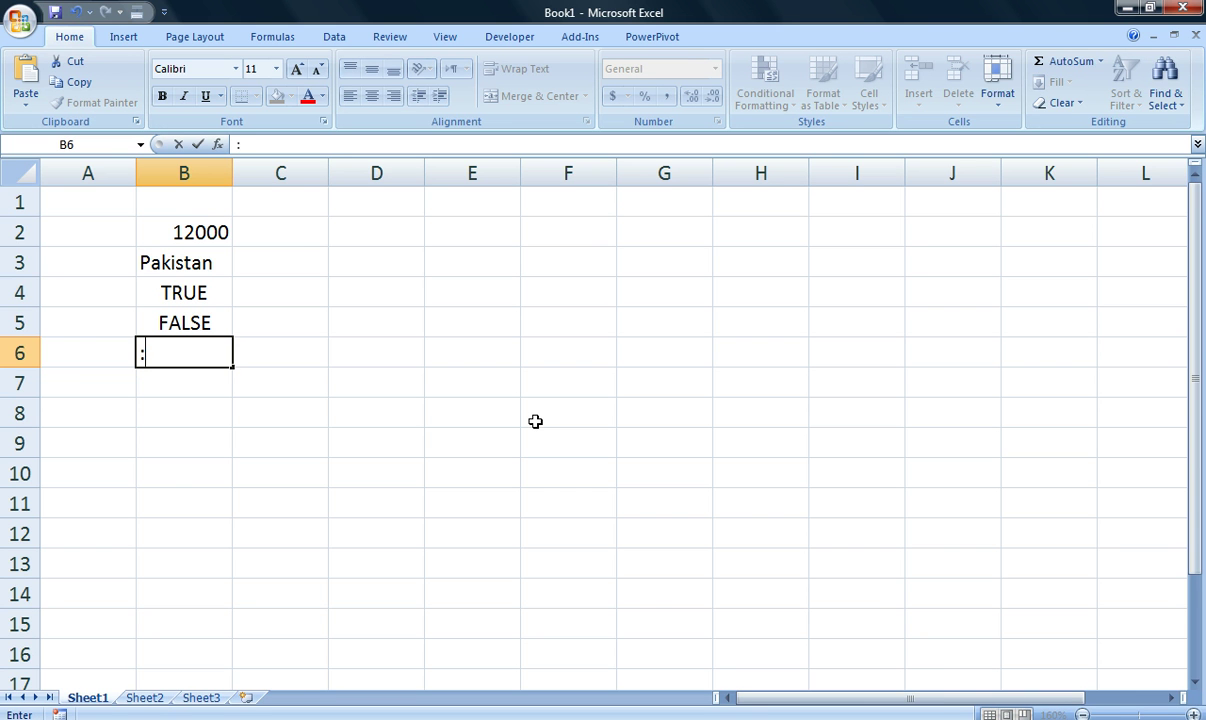
text(:)
key(BackSpace)
text(5may11)
key(Return)
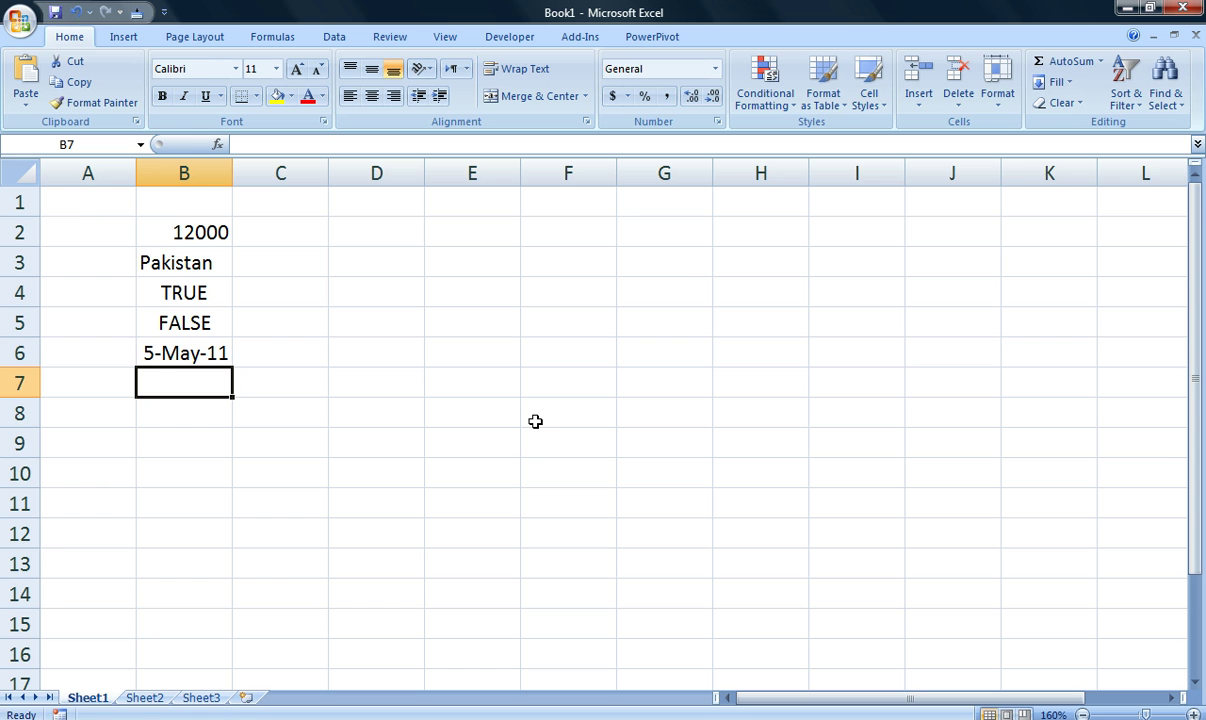
text(12:)
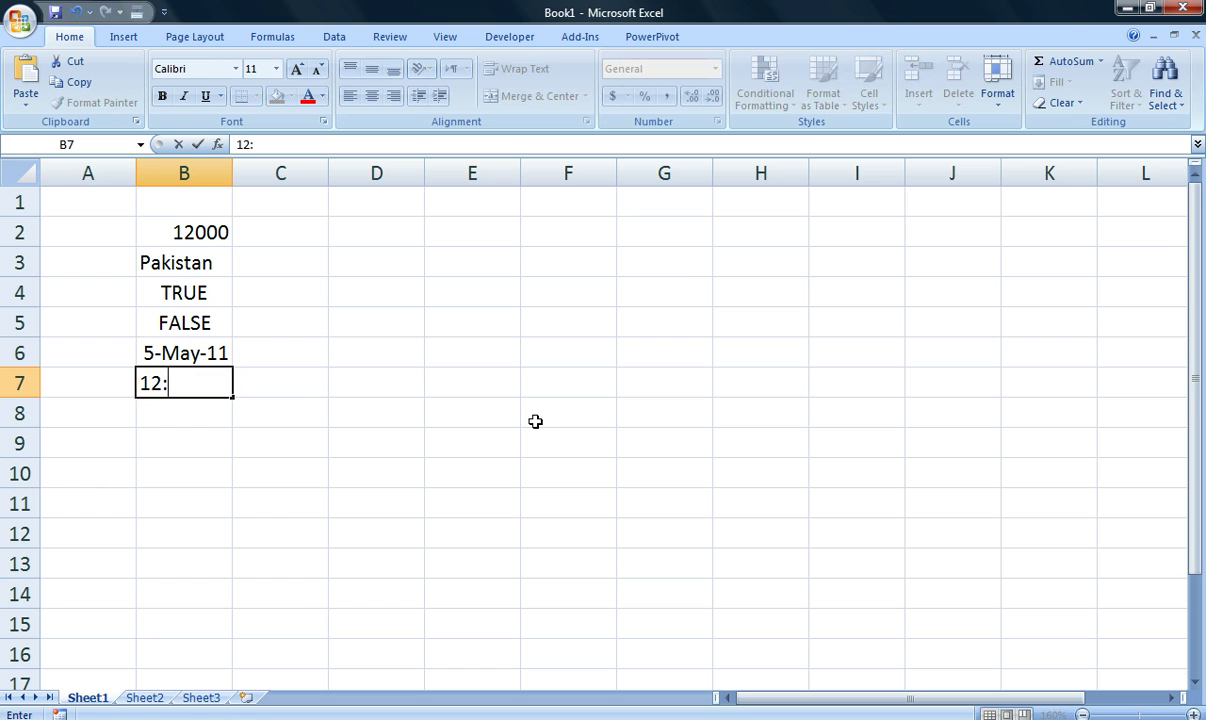
text(30)
key(Return)
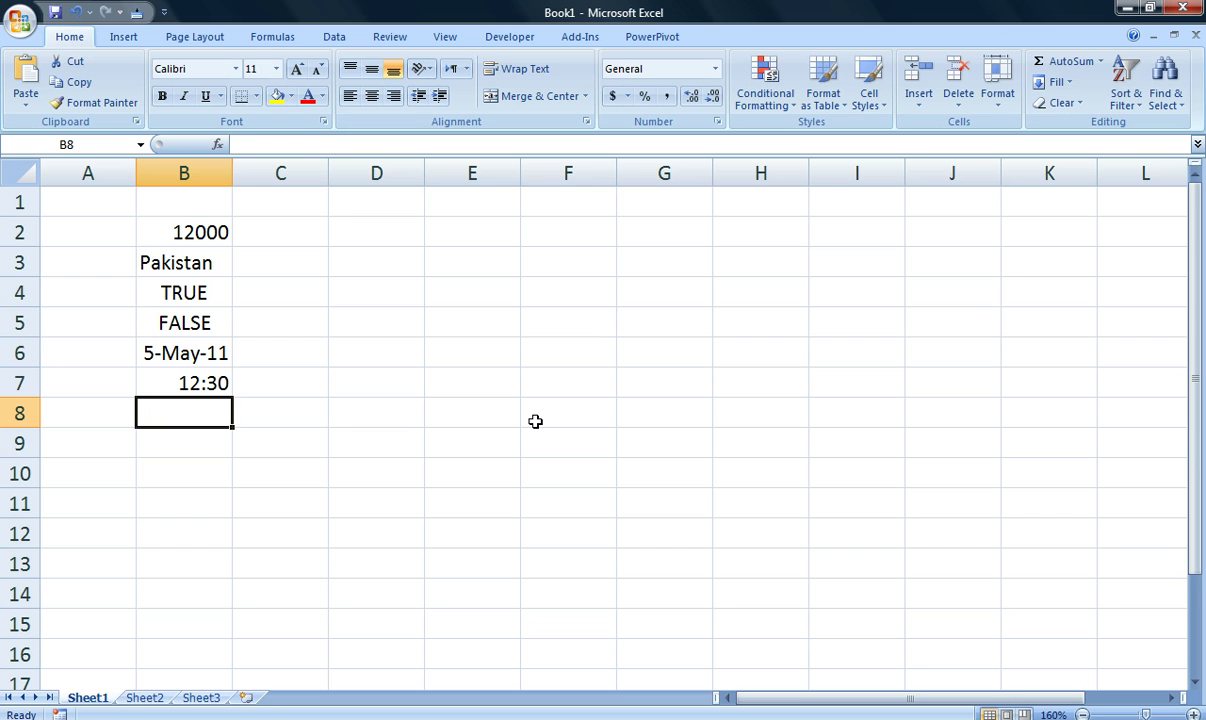
Step: Enter the formula =SUM(12,15,16) in cell E2 and review its arguments inside the cell
key(Up)
key(Up)
key(Up)
key(Up)
key(Up)
key(Right)
key(Right)
key(Right)
key(Right)
key(Up)
key(Left)
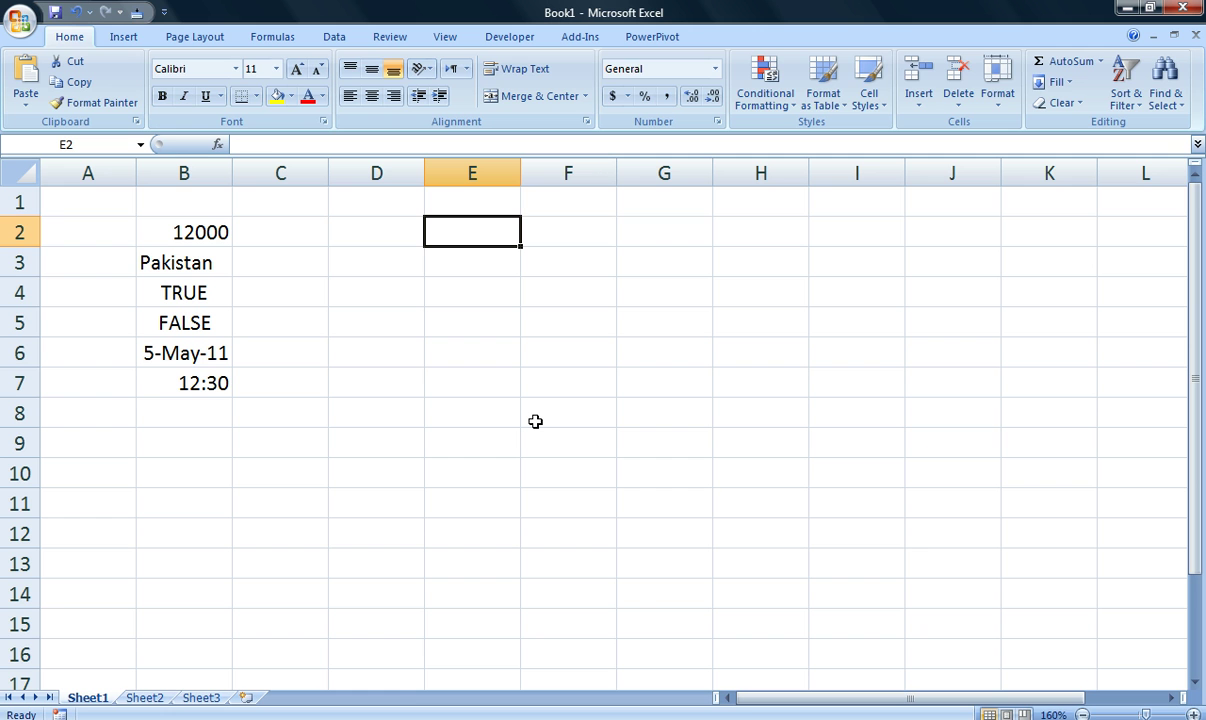
text(=SU)
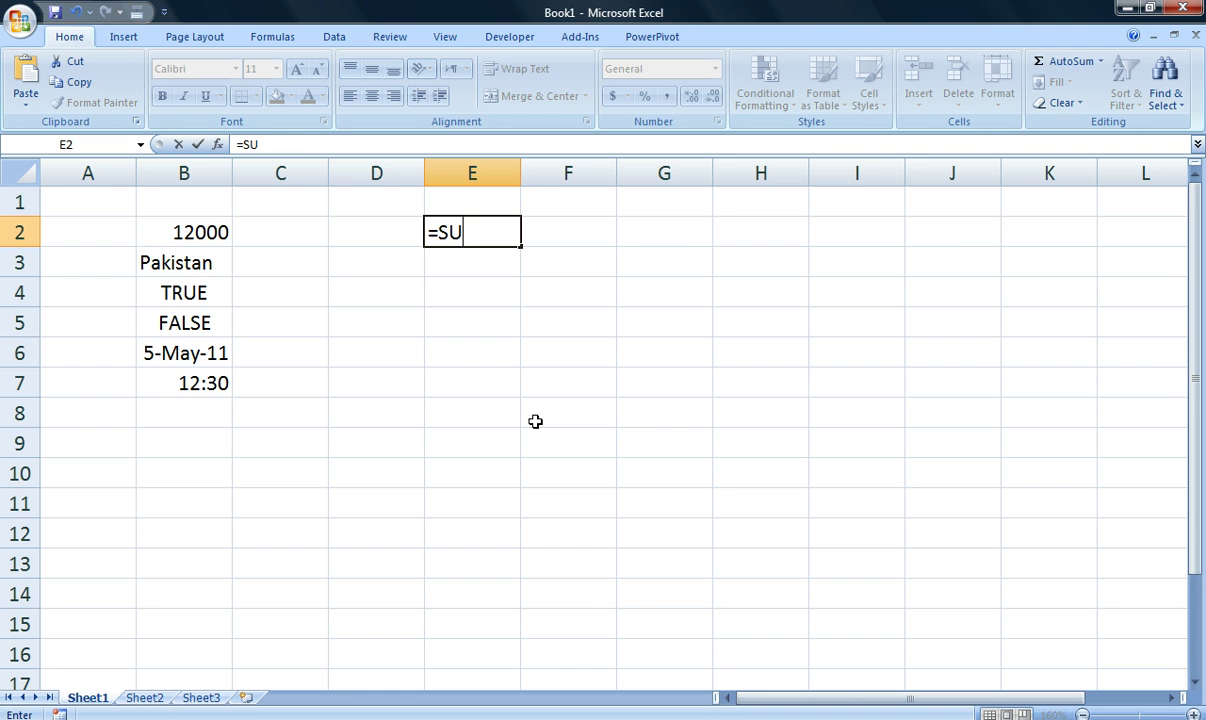
text(M(12,)
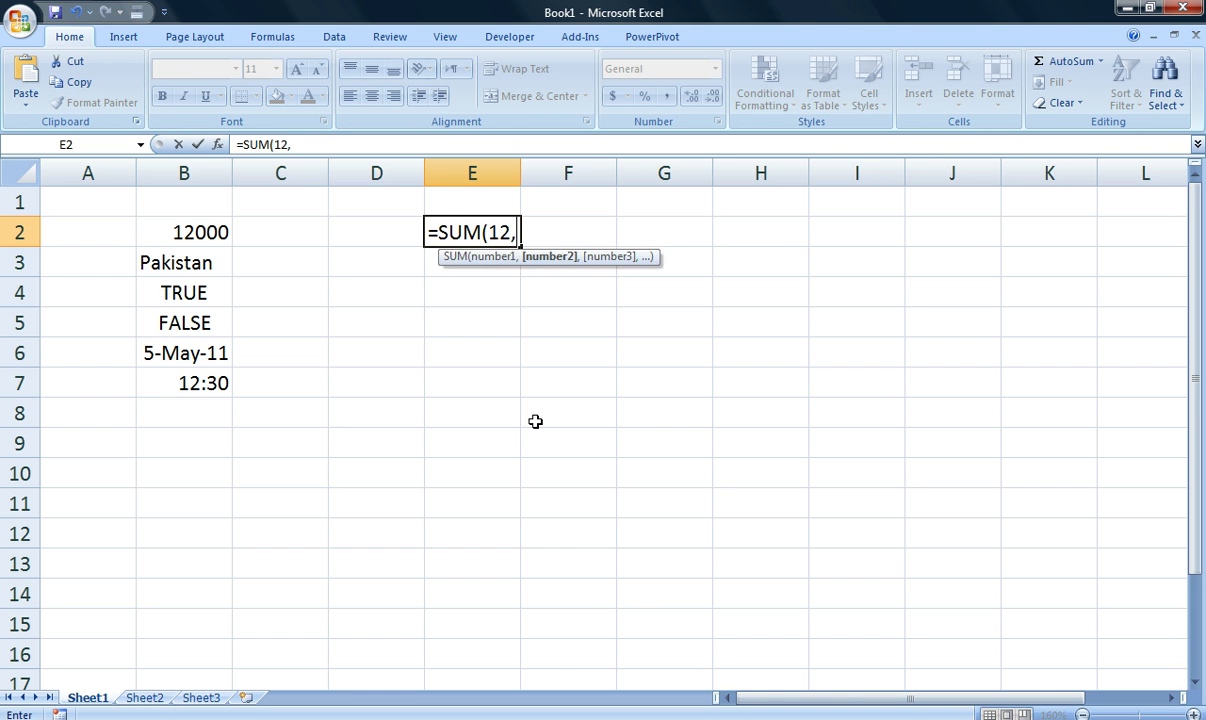
text(15,16)
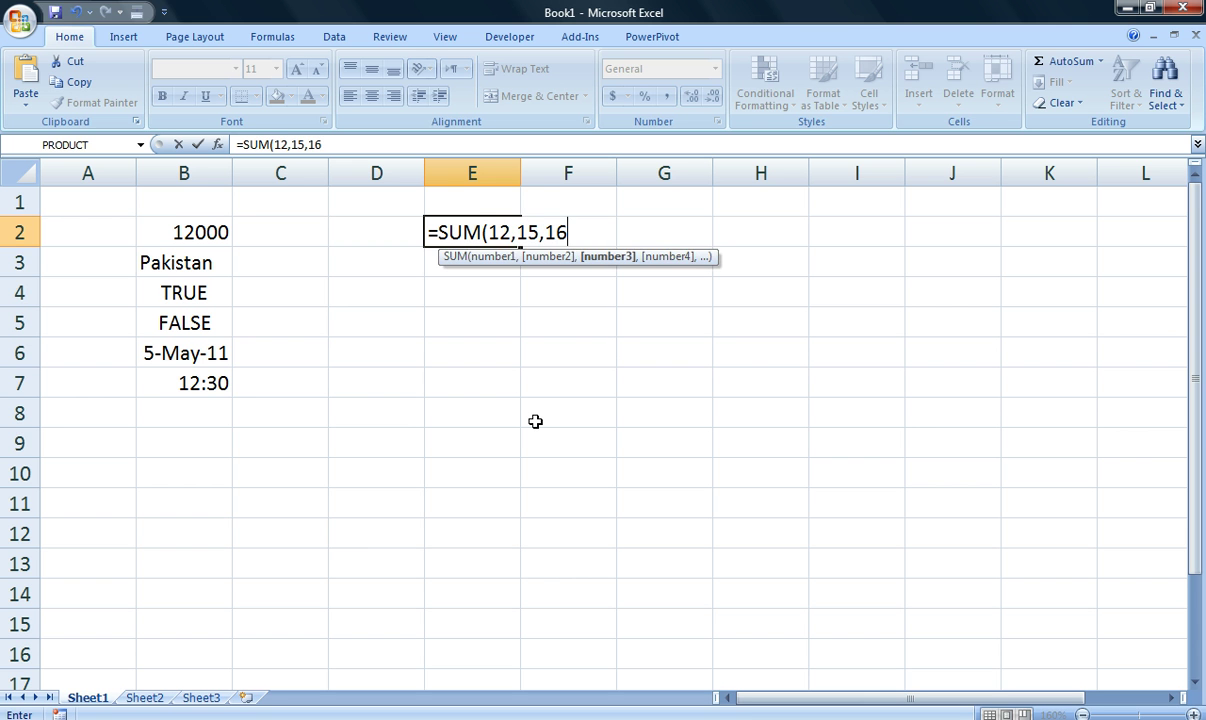
text())
key(Return)
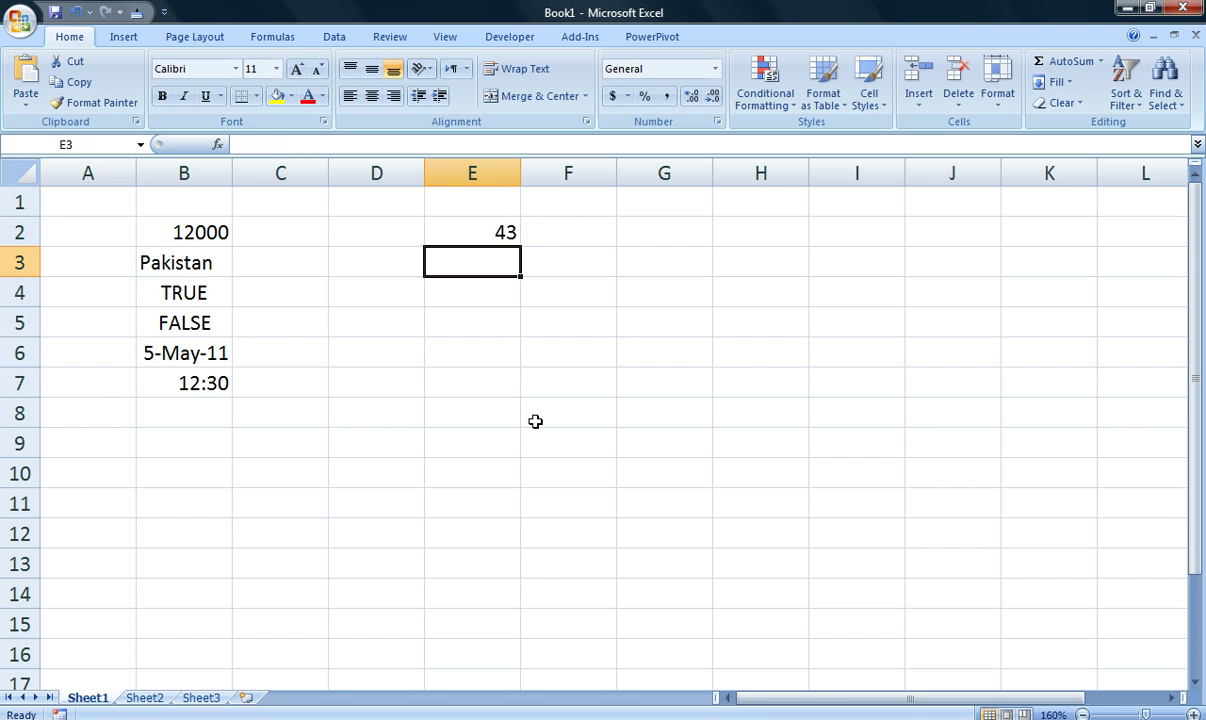
key(Up)
key(F2)
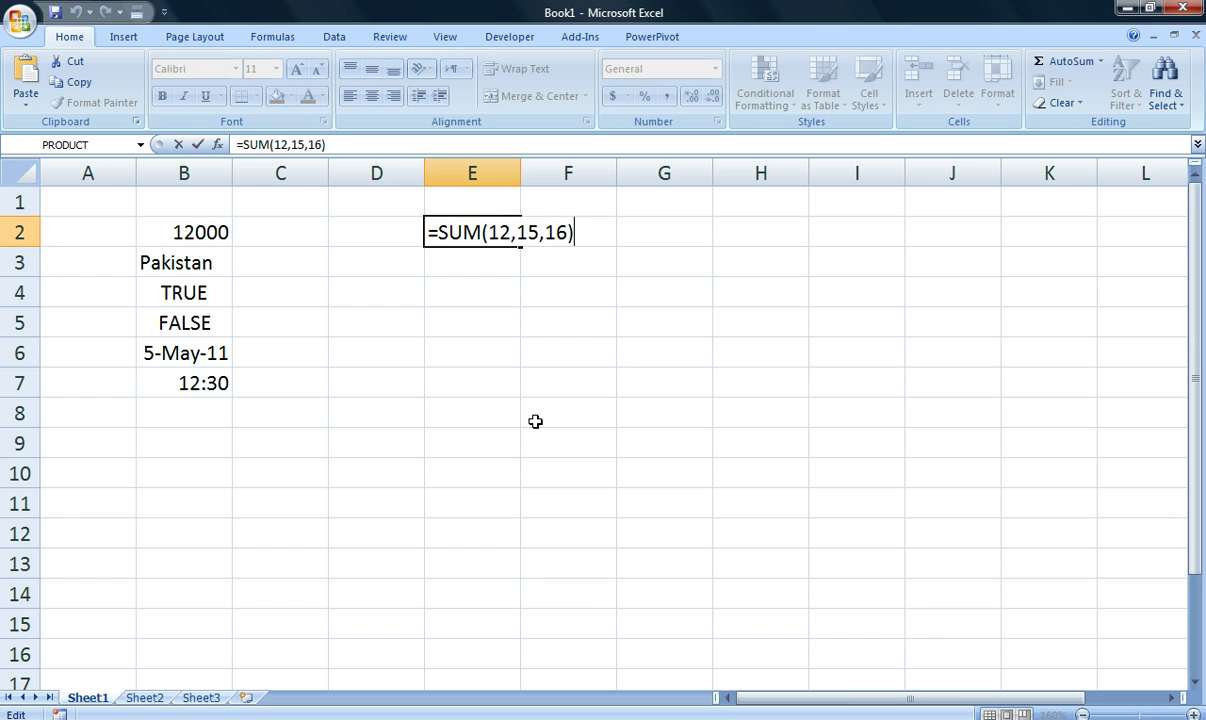
key(ctrl+Return)
key(Down)
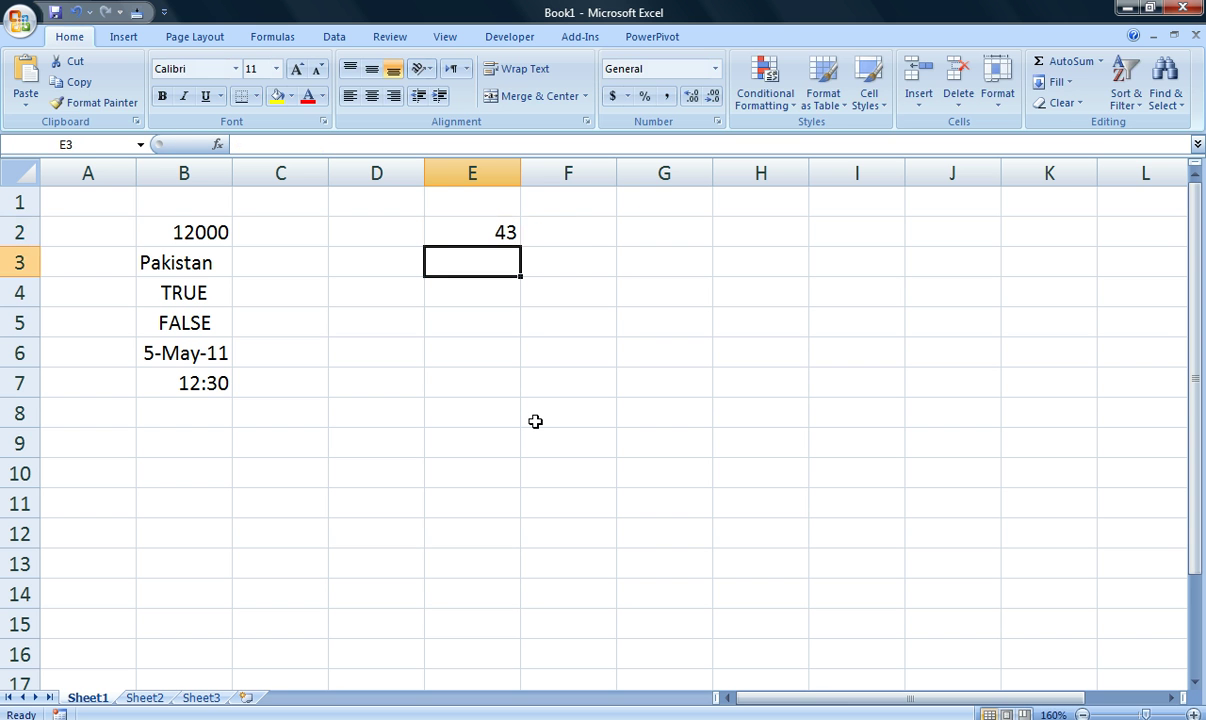
Step: Enter the formula =UPPER(Pakistan) in cell E3, with no quotation marks around the text argument
text(=)
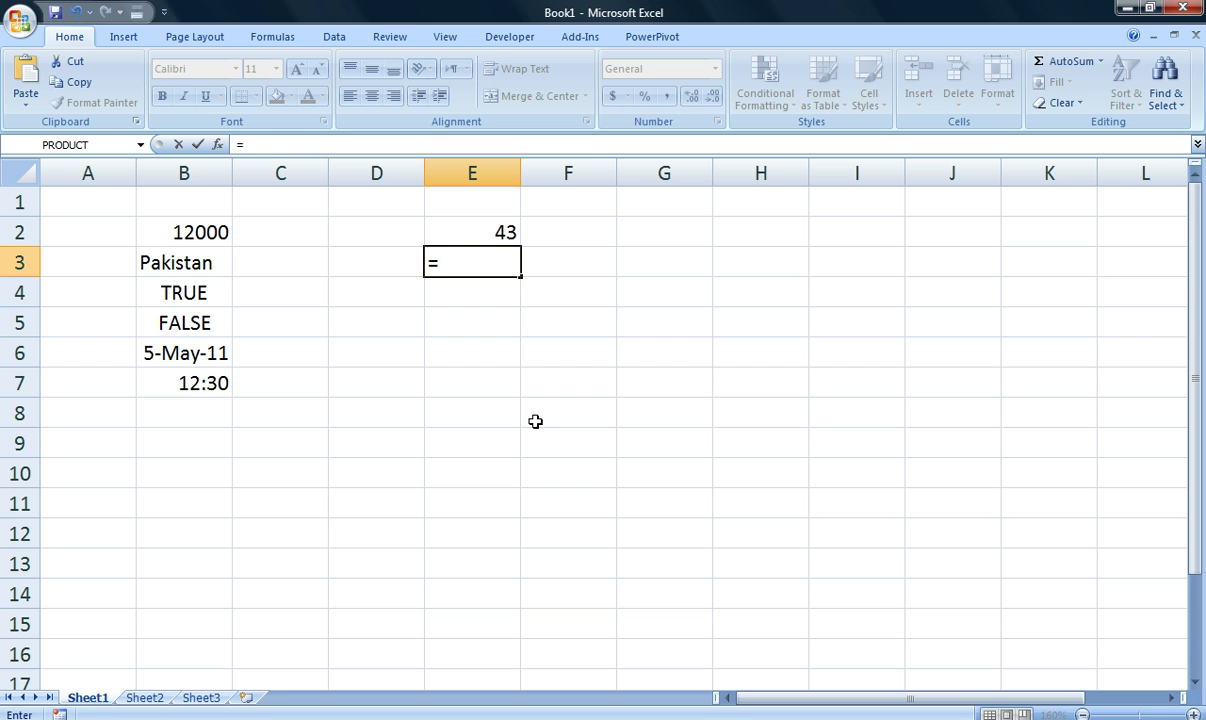
text(UPPER(")
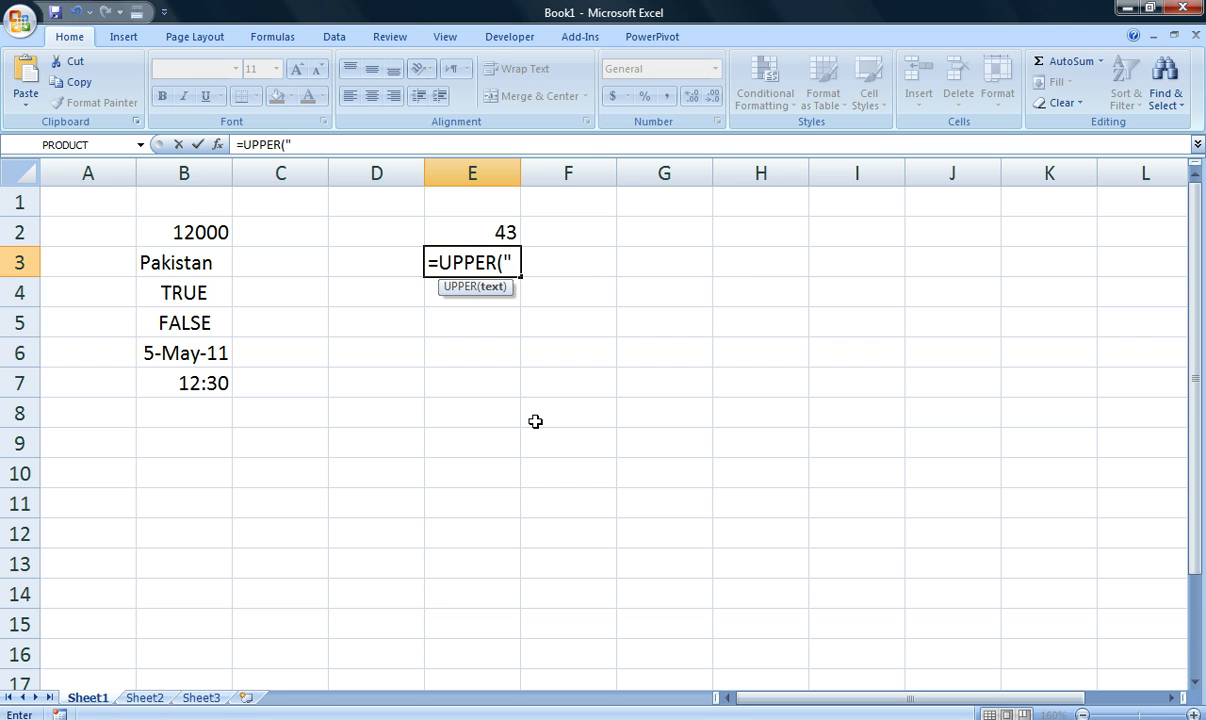
text(P)
key(BackSpace)
key(Return)
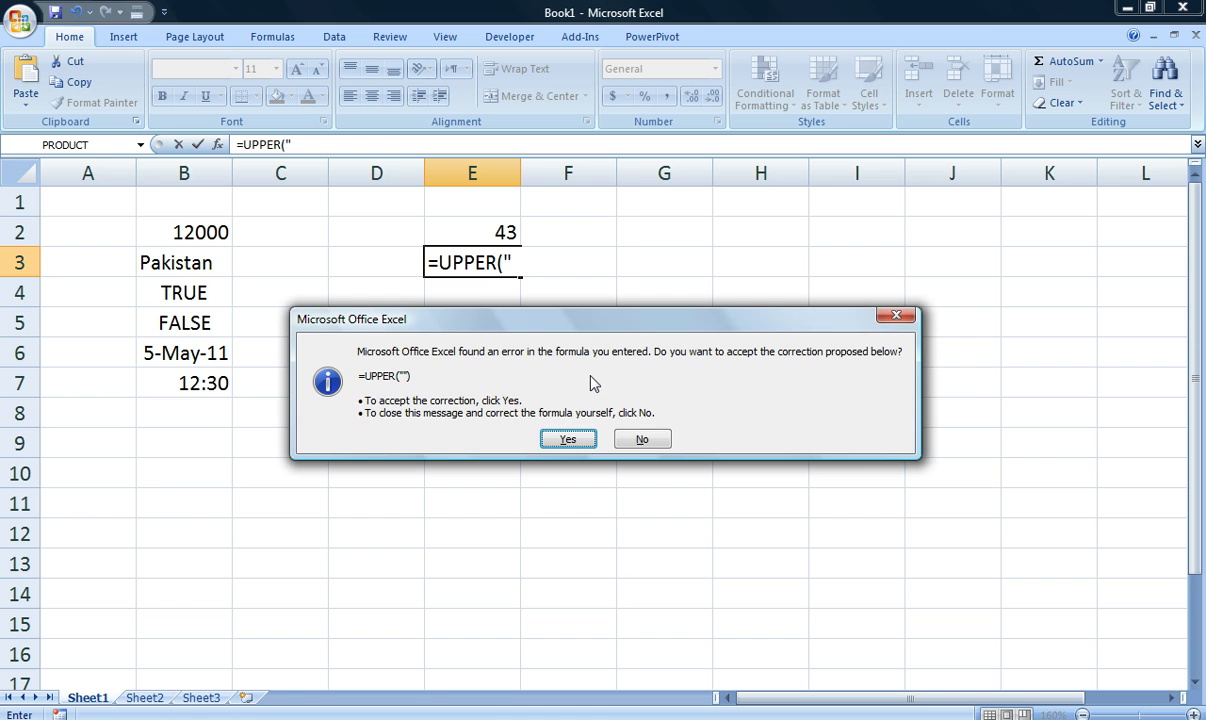
click(642, 439)
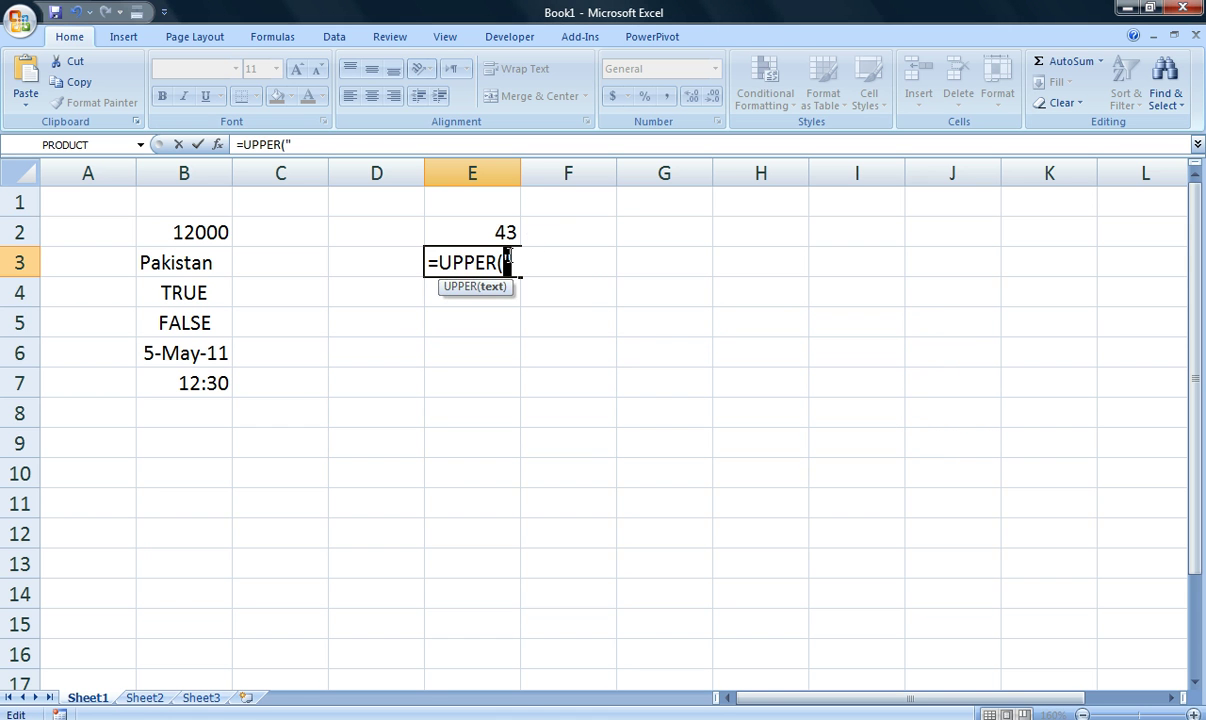
click(525, 262)
key(BackSpace)
text(Pakistan))
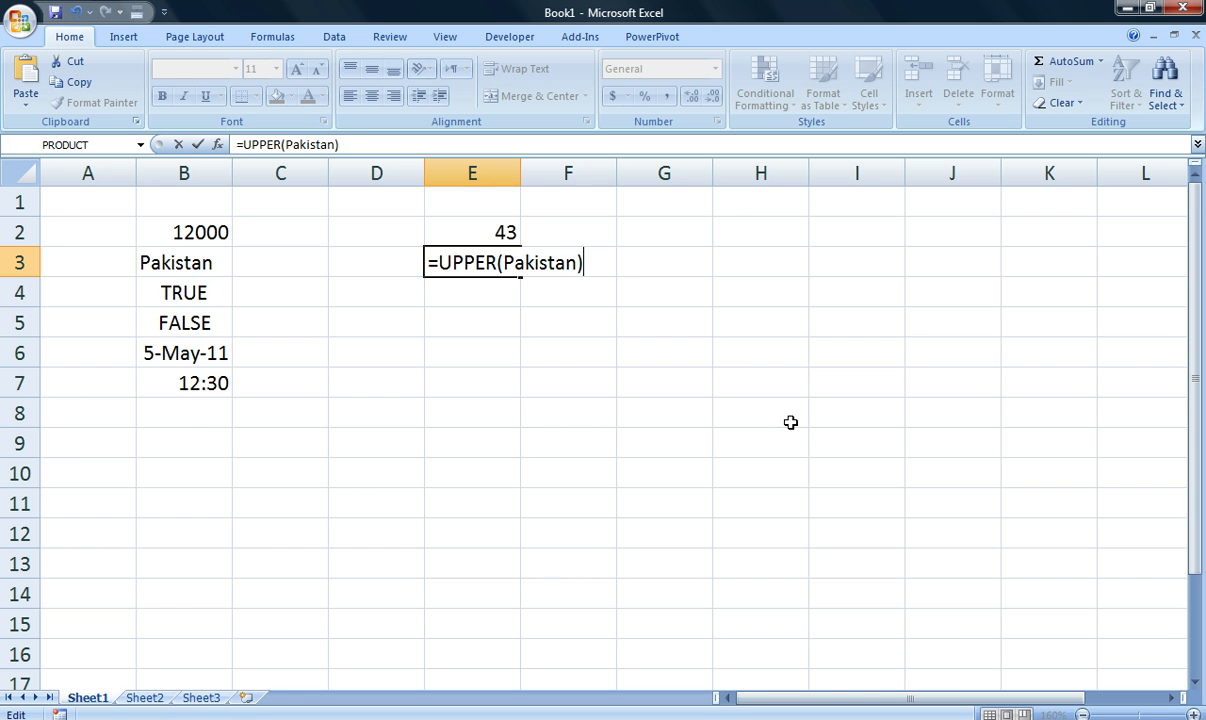
key(Return)
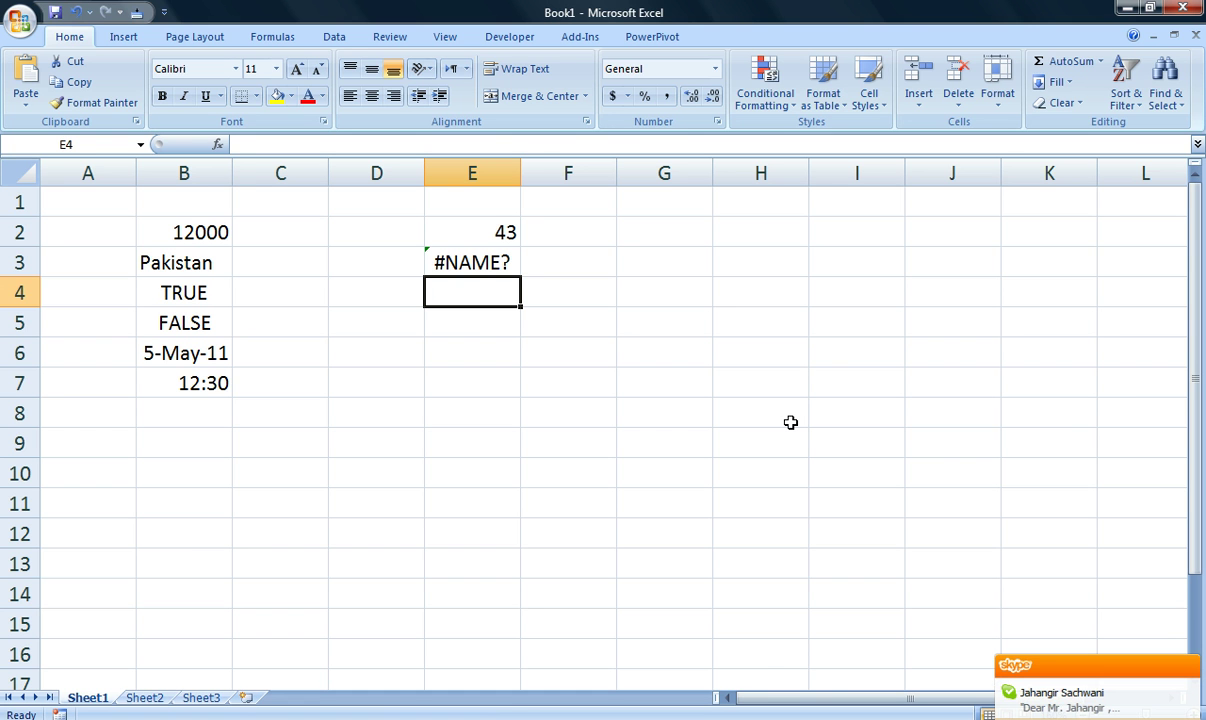
Step: Enter the formula =UPPER("Pakistan") in cell E4, with the text argument in quotation marks
text(=)
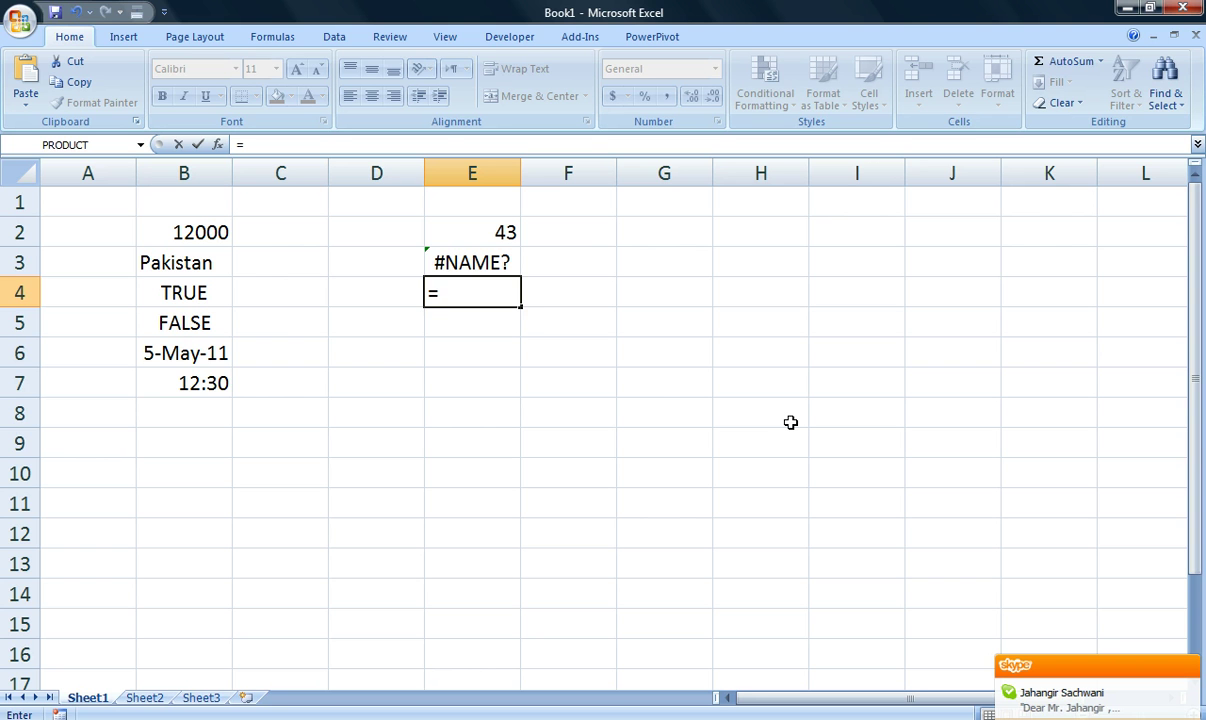
text(Upppp)
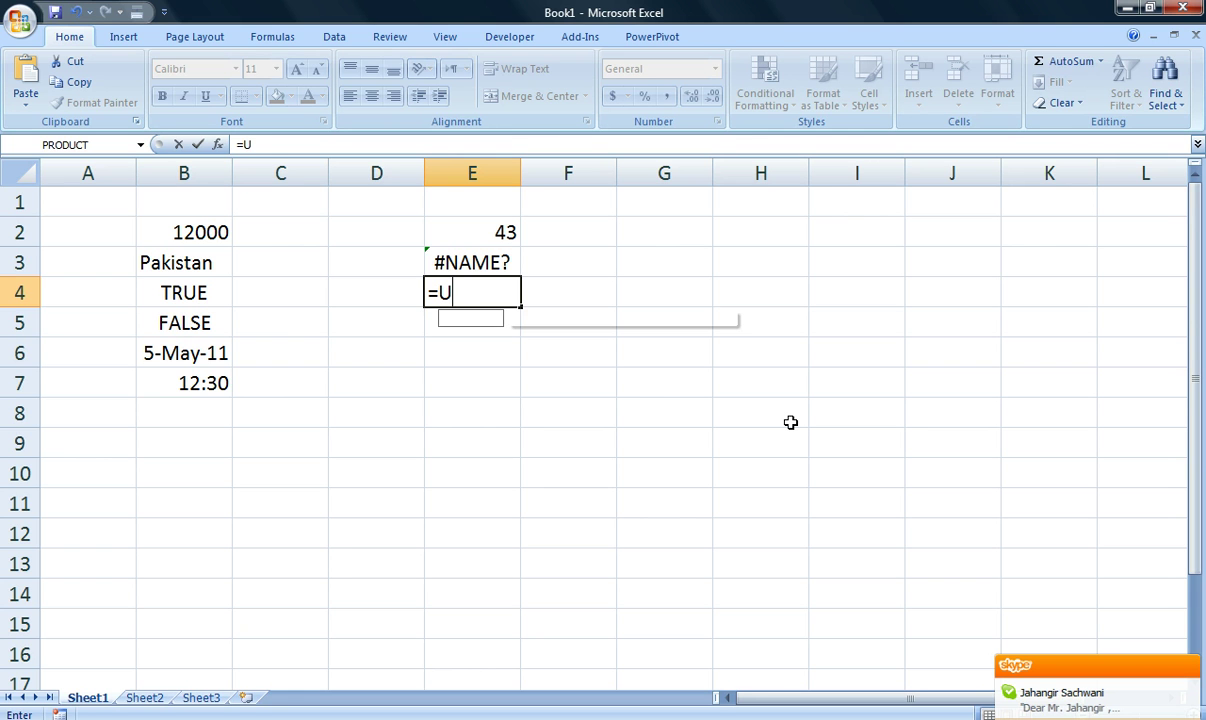
key(BackSpace)
key(BackSpace)
key(BackSpace)
text(per()
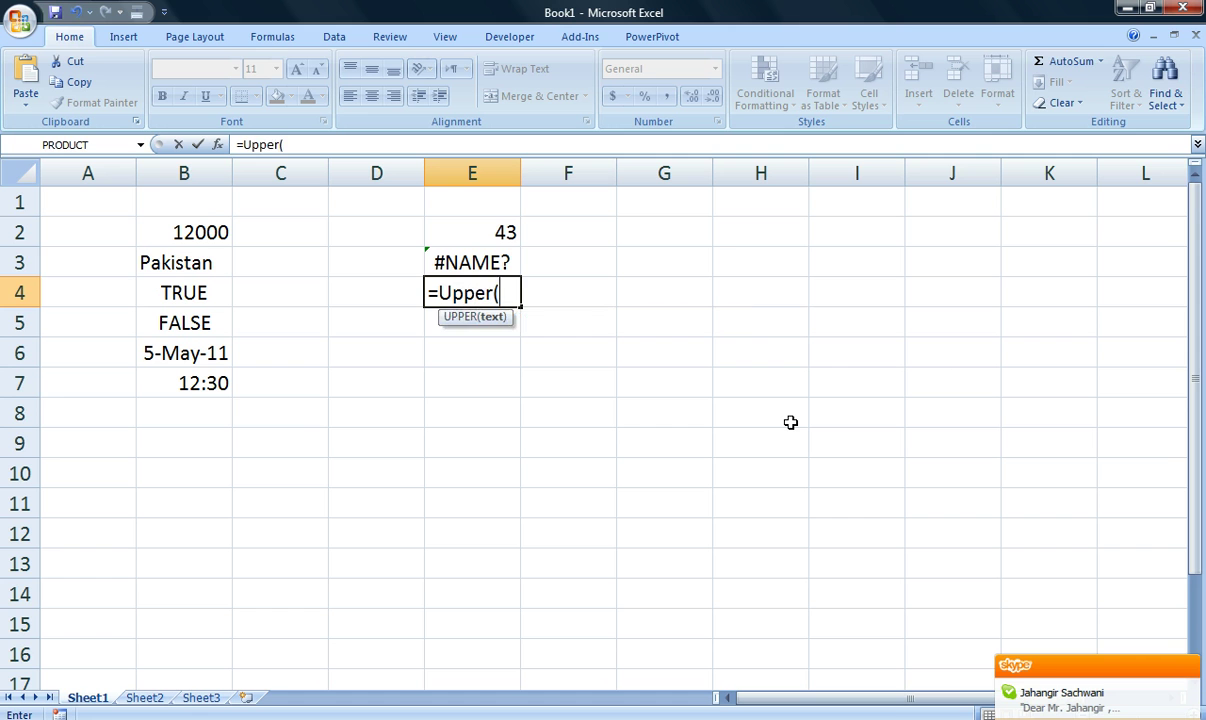
text("Pa)
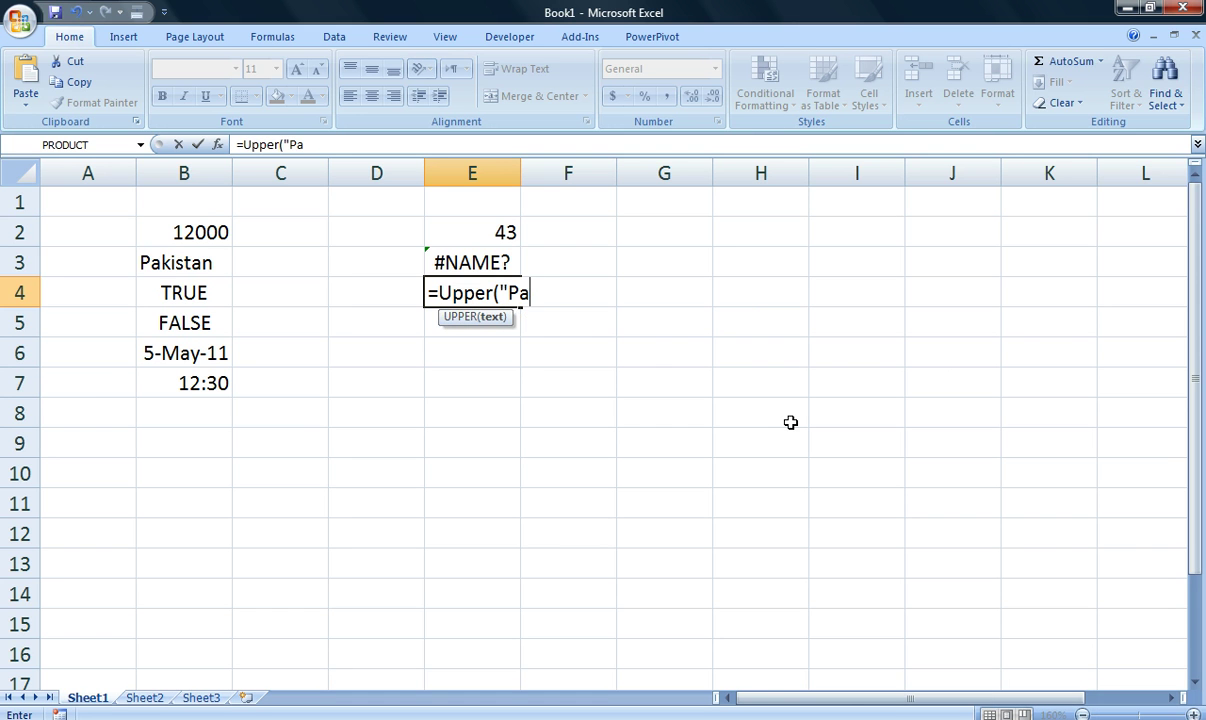
text(kistan"))
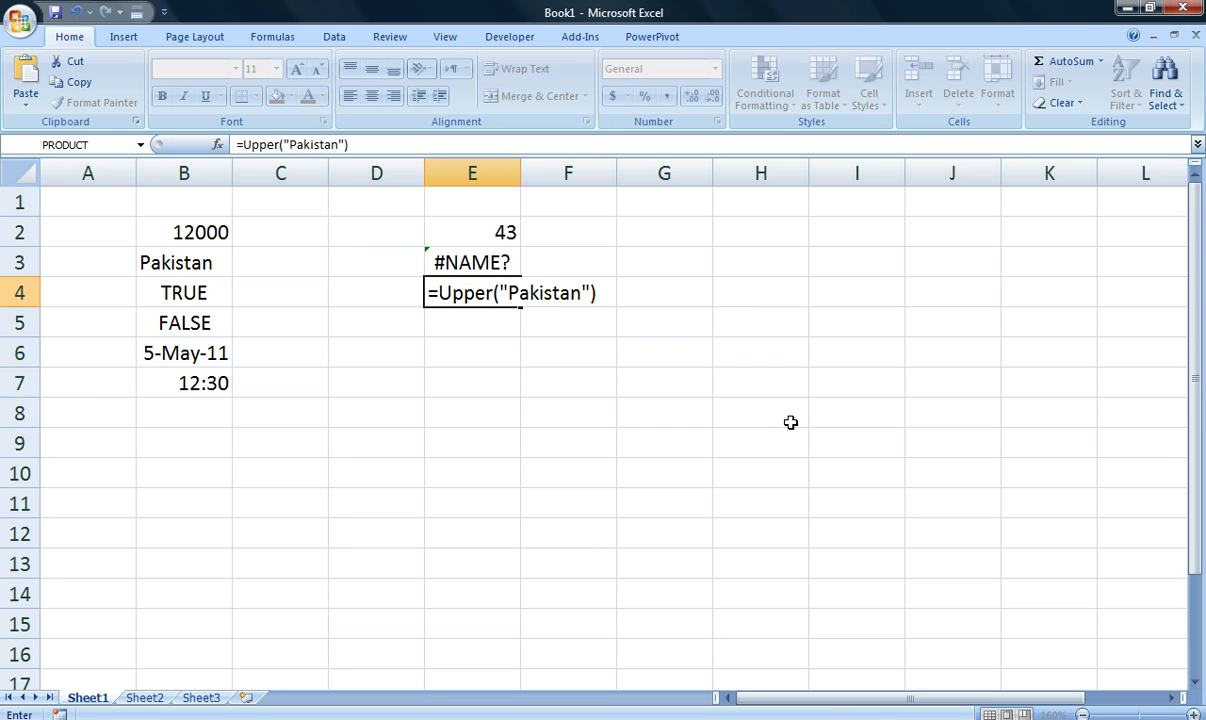
key(ctrl+Return)
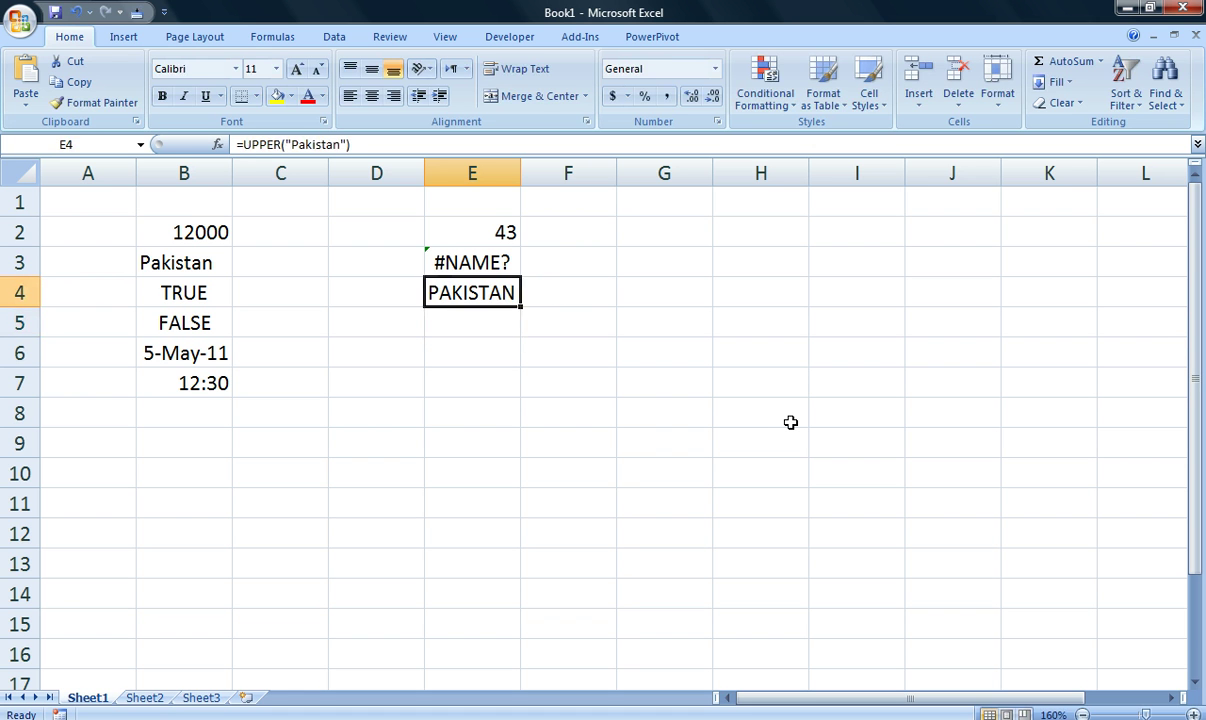
Step: Examine the formula in cell E4, highlighting its quoted argument "Pakistan", and leave it as is
key(F2)
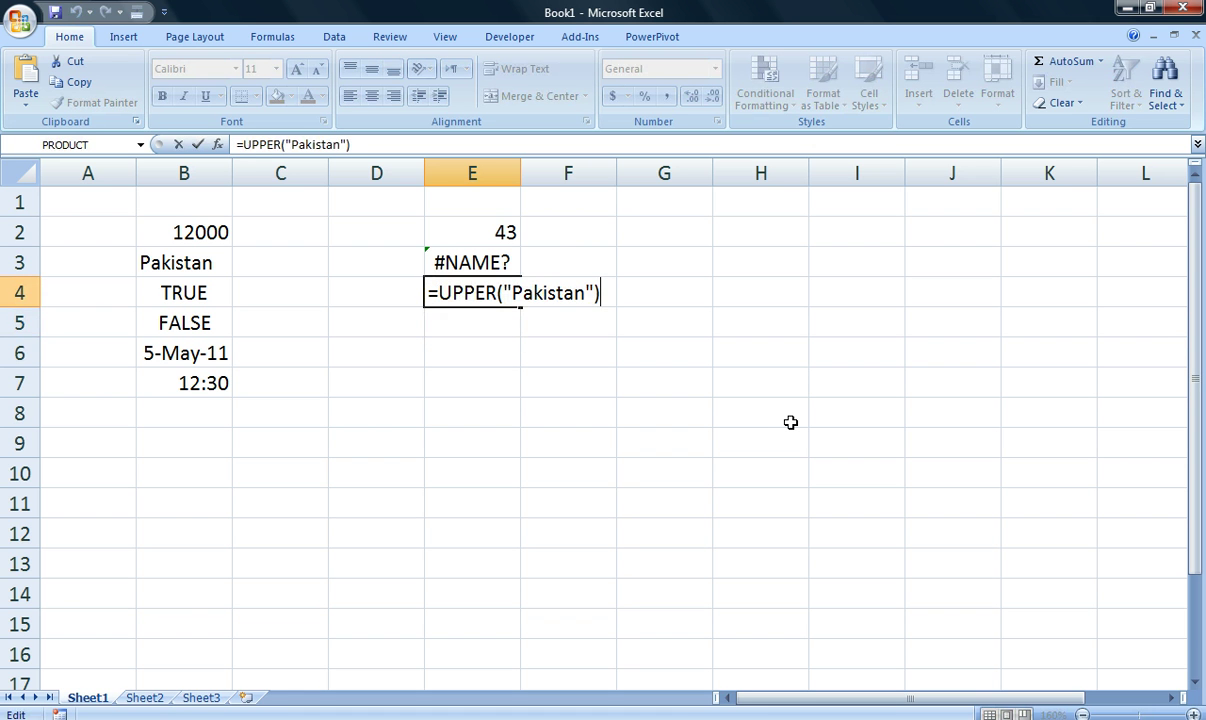
key(Left)
key(Left)
key(Left)
key(Left)
key(Left)
key(Left)
key(Left)
key(Left)
key(Left)
key(Left)
key(Left)
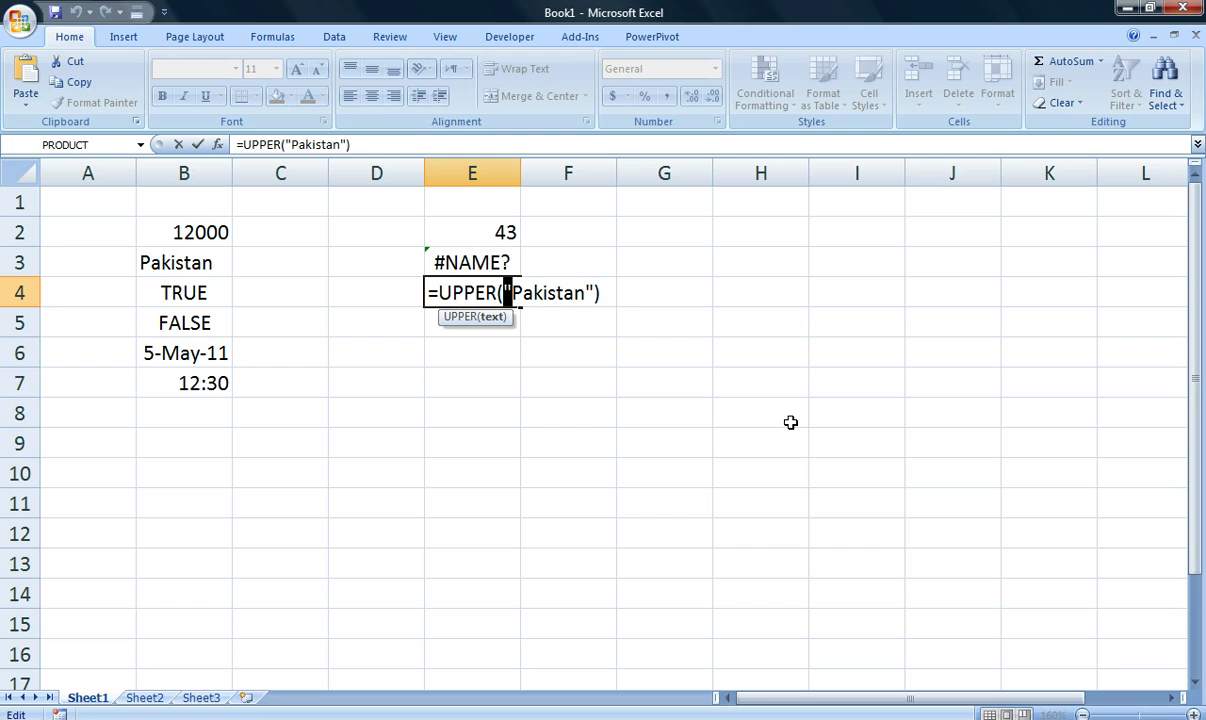
key(shift+Right)
key(shift+Right)
key(shift+Right)
key(shift+Right)
key(shift+Right)
key(shift+Right)
key(shift+Right)
key(shift+Right)
key(shift+Right)
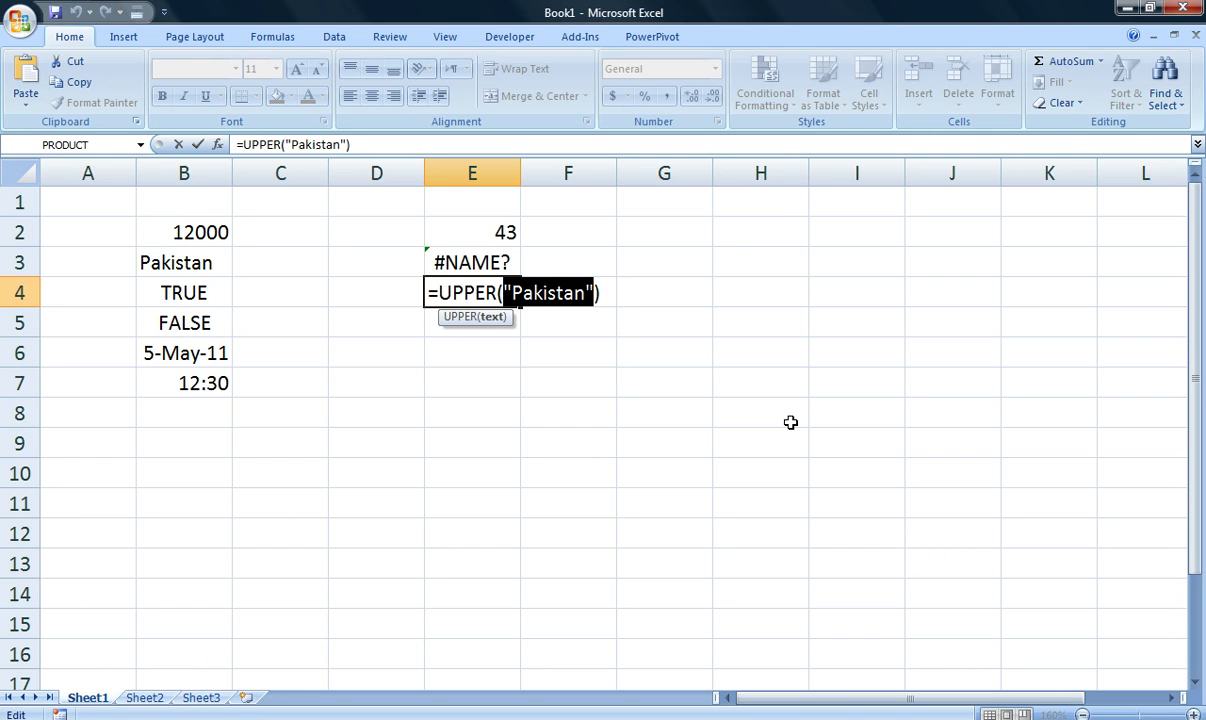
key(Return)
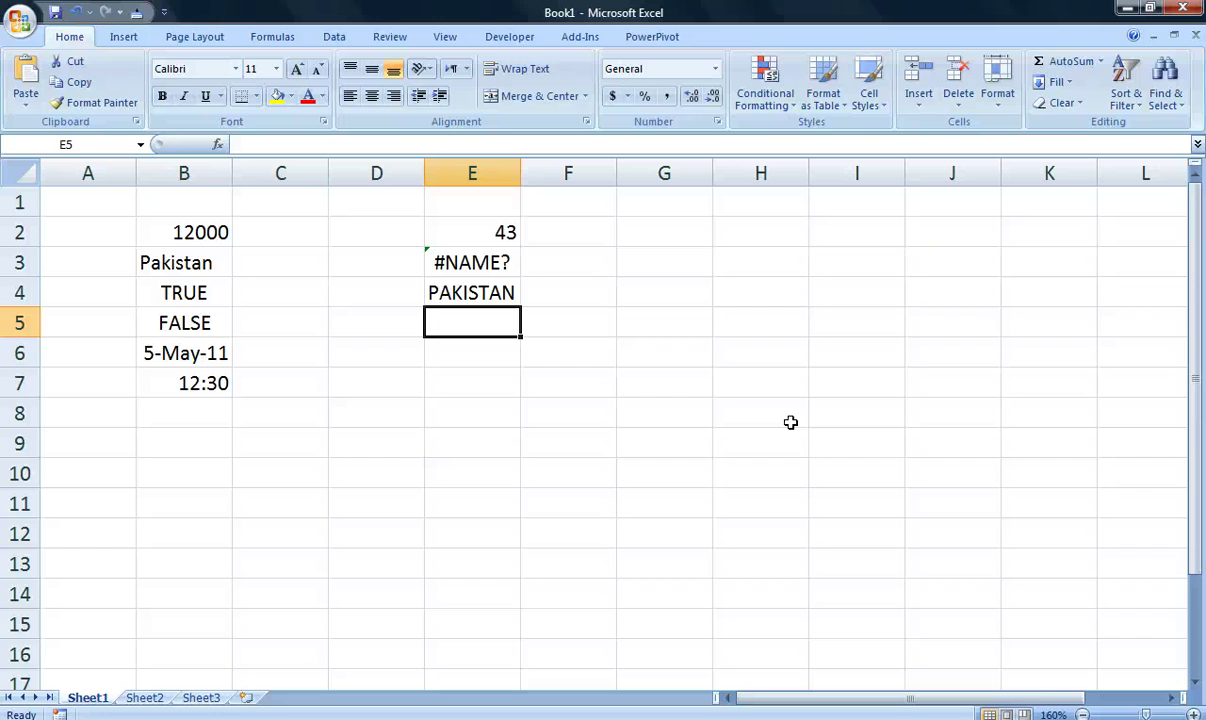
Step: Enter the date subtraction formula ="5-May-2011"-"10-May-2011" in cell E5, with both dates in quotation marks
text(=)
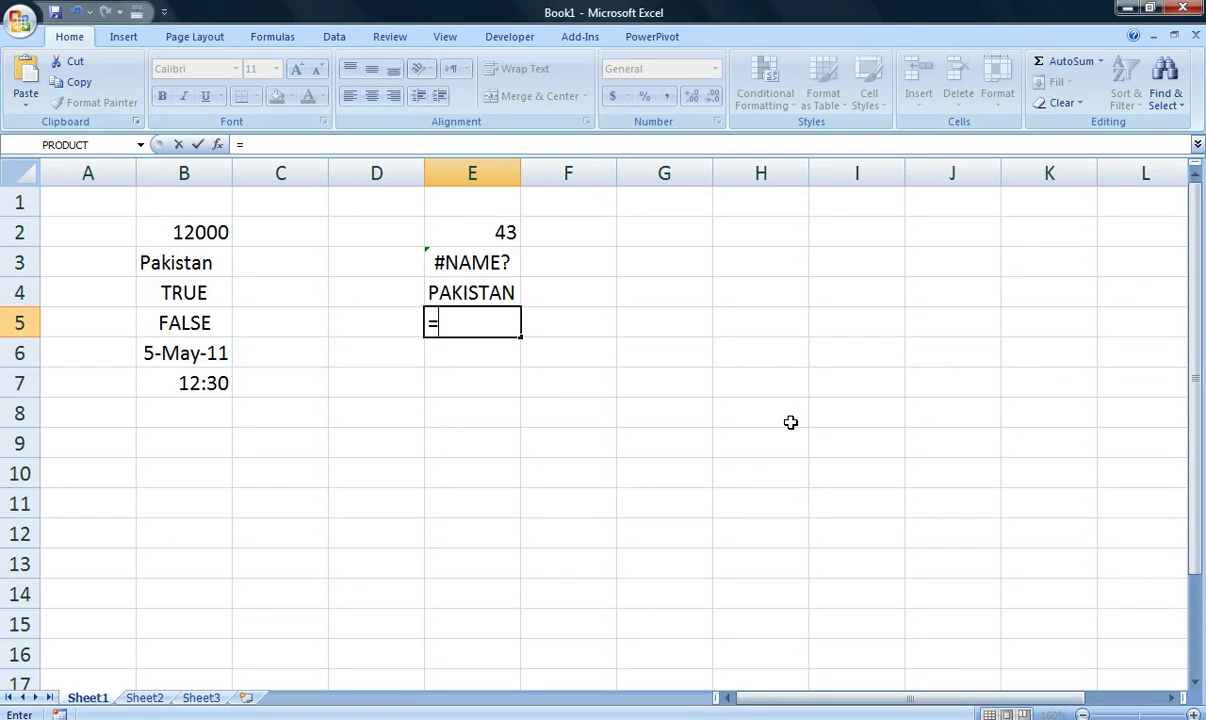
text("5-May-20)
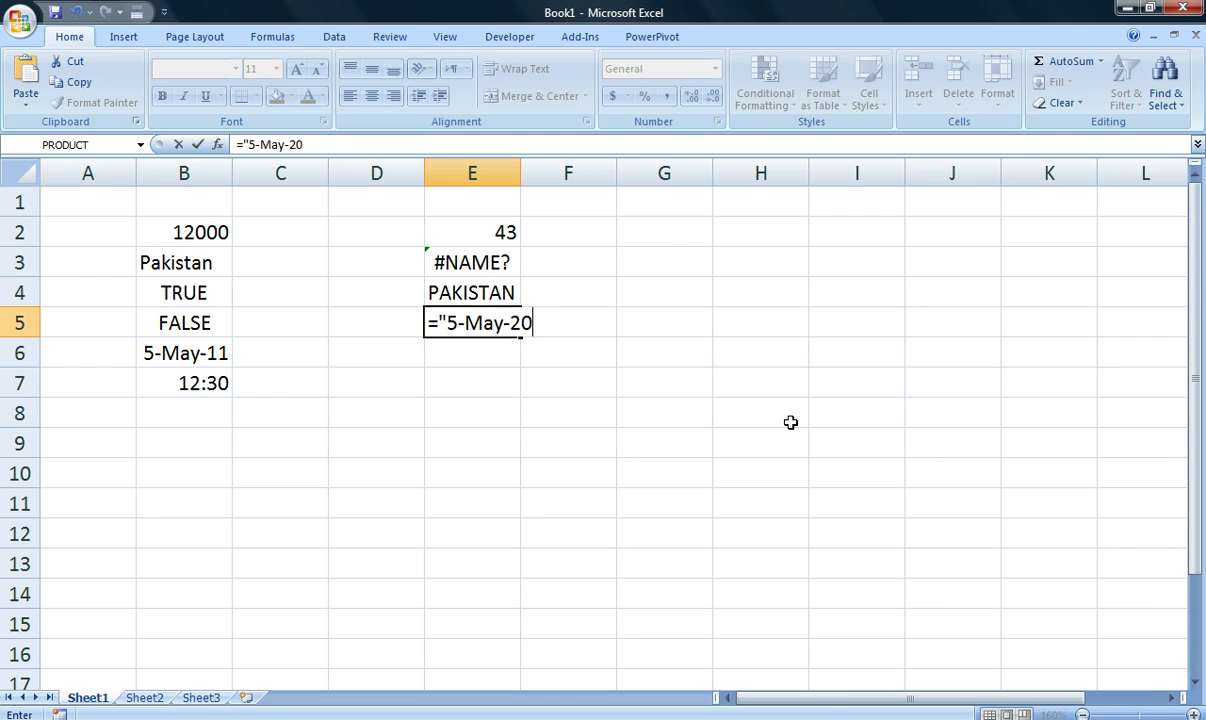
text(11"-"10-)
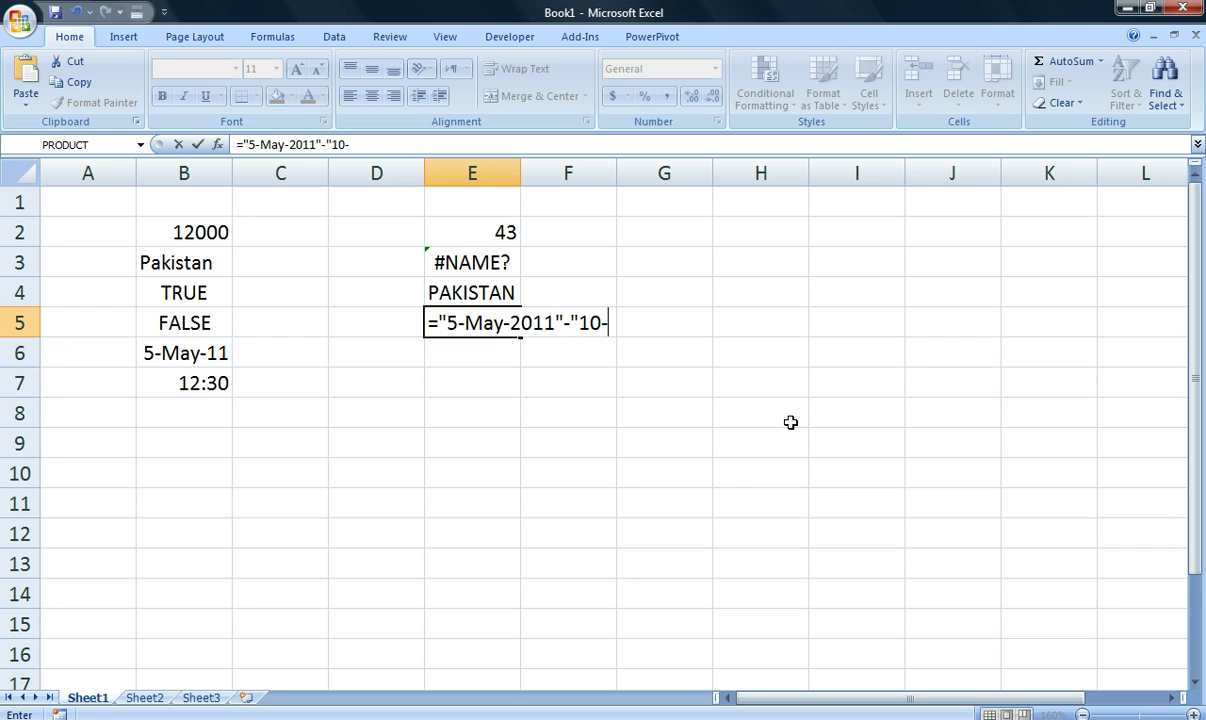
text(May)
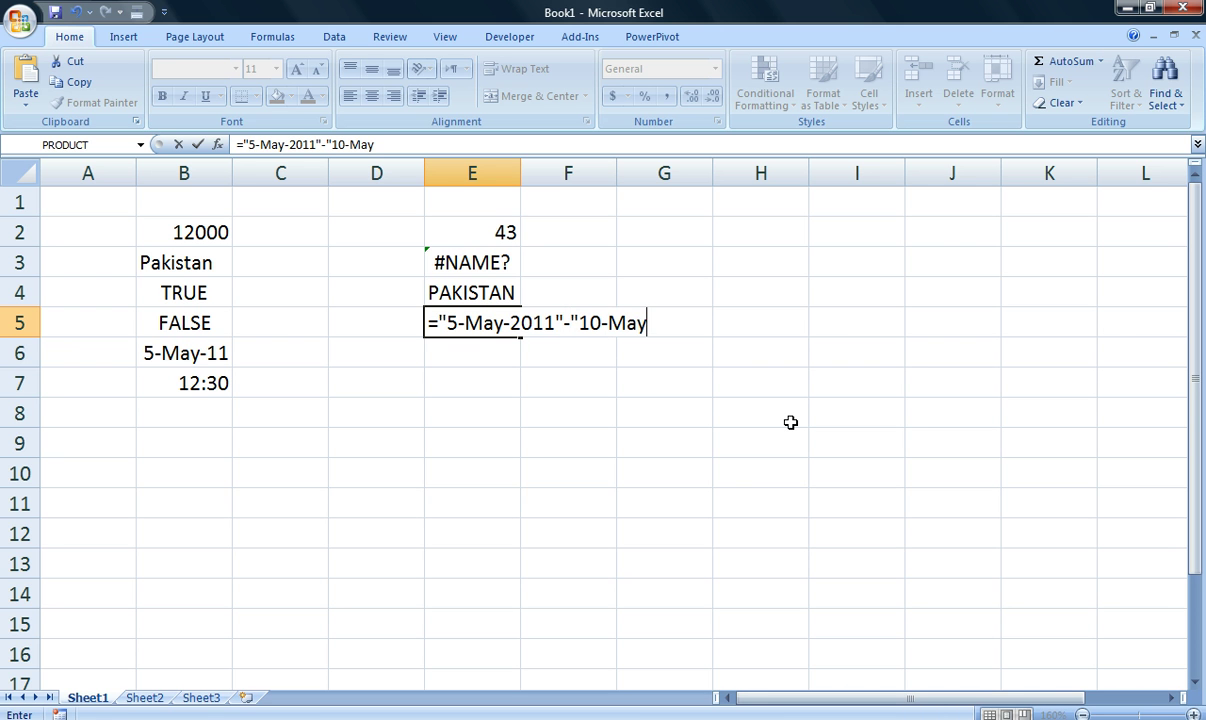
text(-2011)
key(Up)
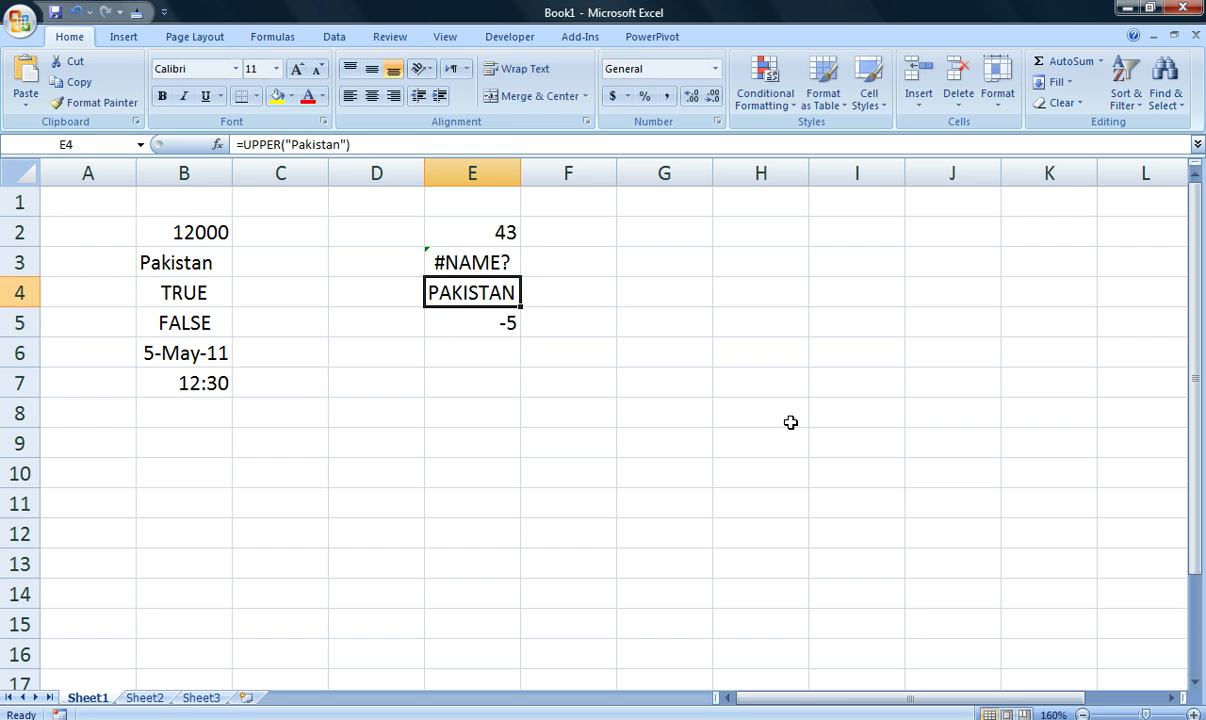
Step: Examine the date subtraction formula inside cell E5 and leave it as is
key(Down)
key(F2)
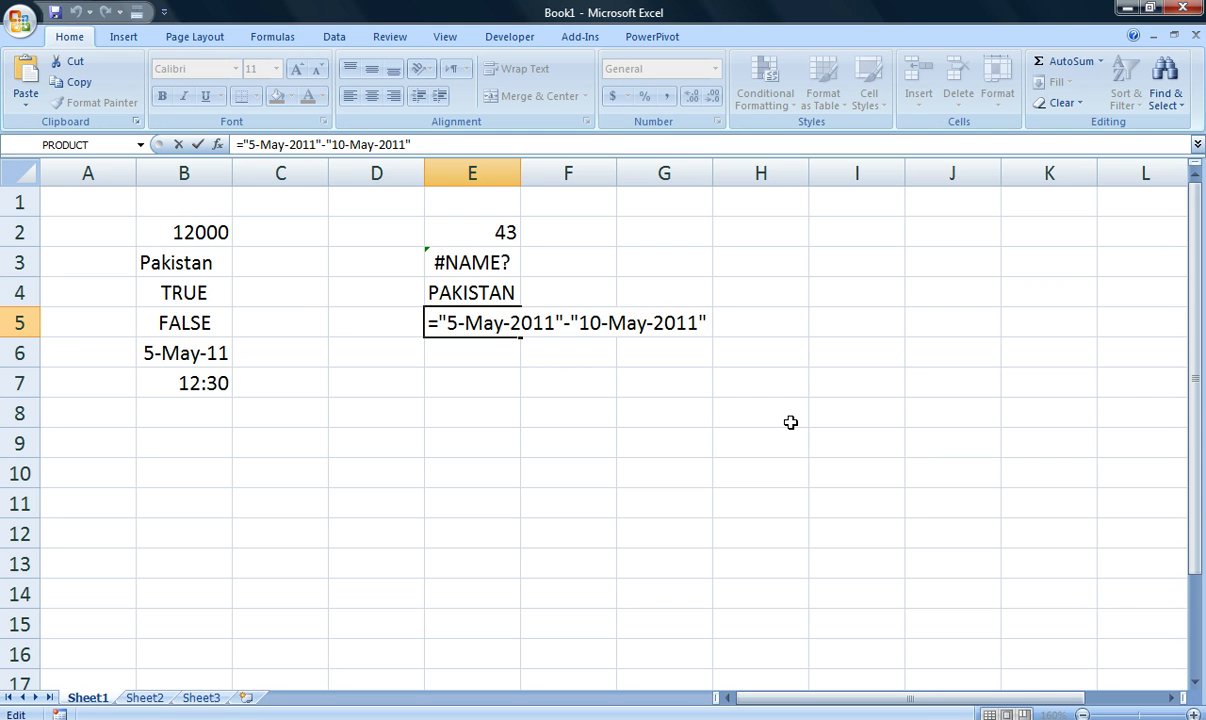
key(Return)
key(Up)
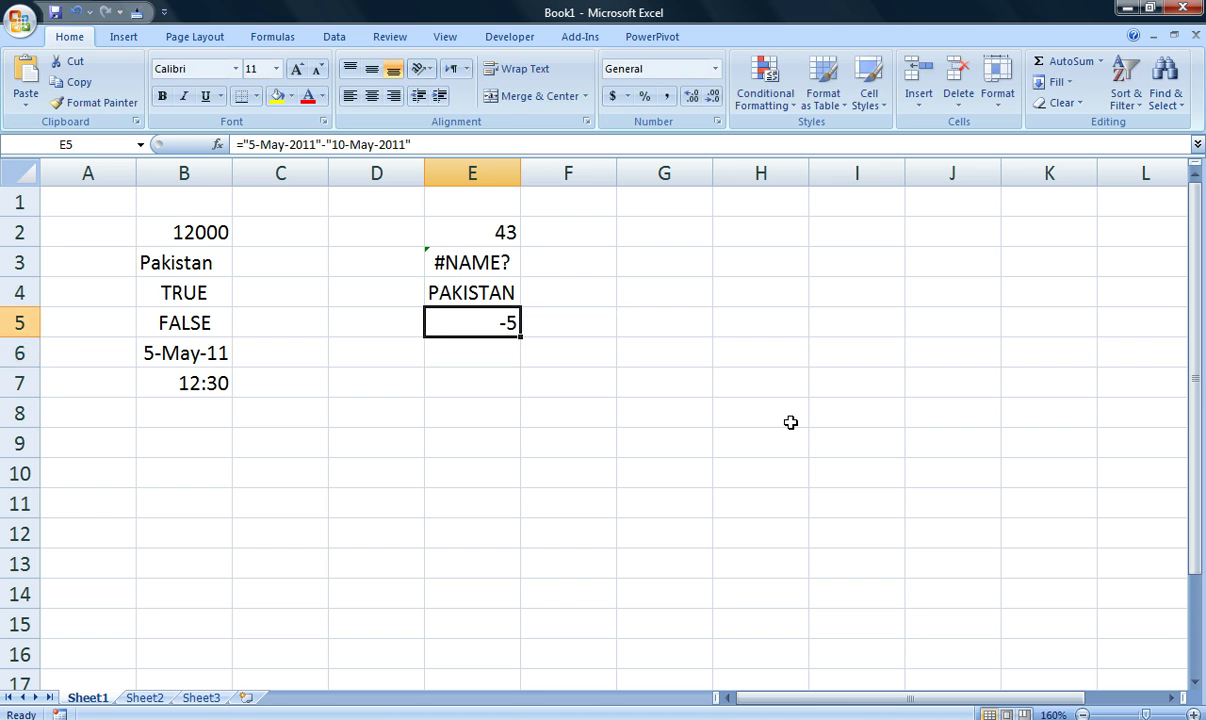
key(F2)
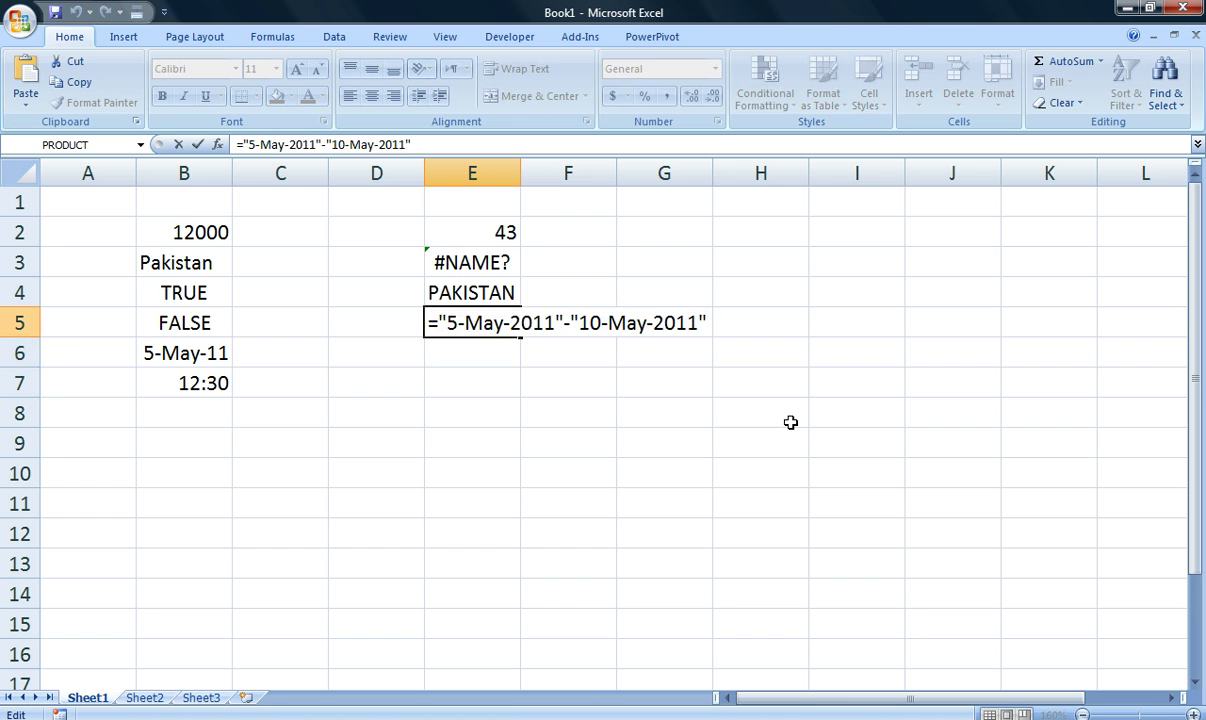
key(Escape)
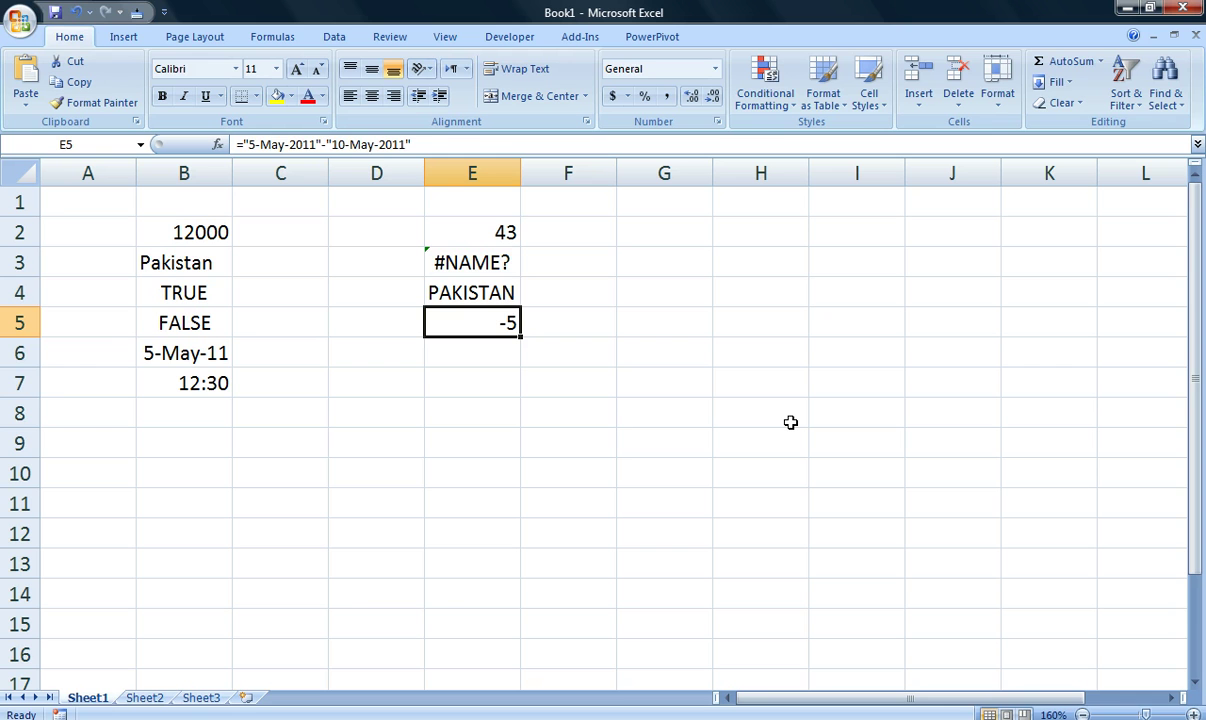
key(Down)
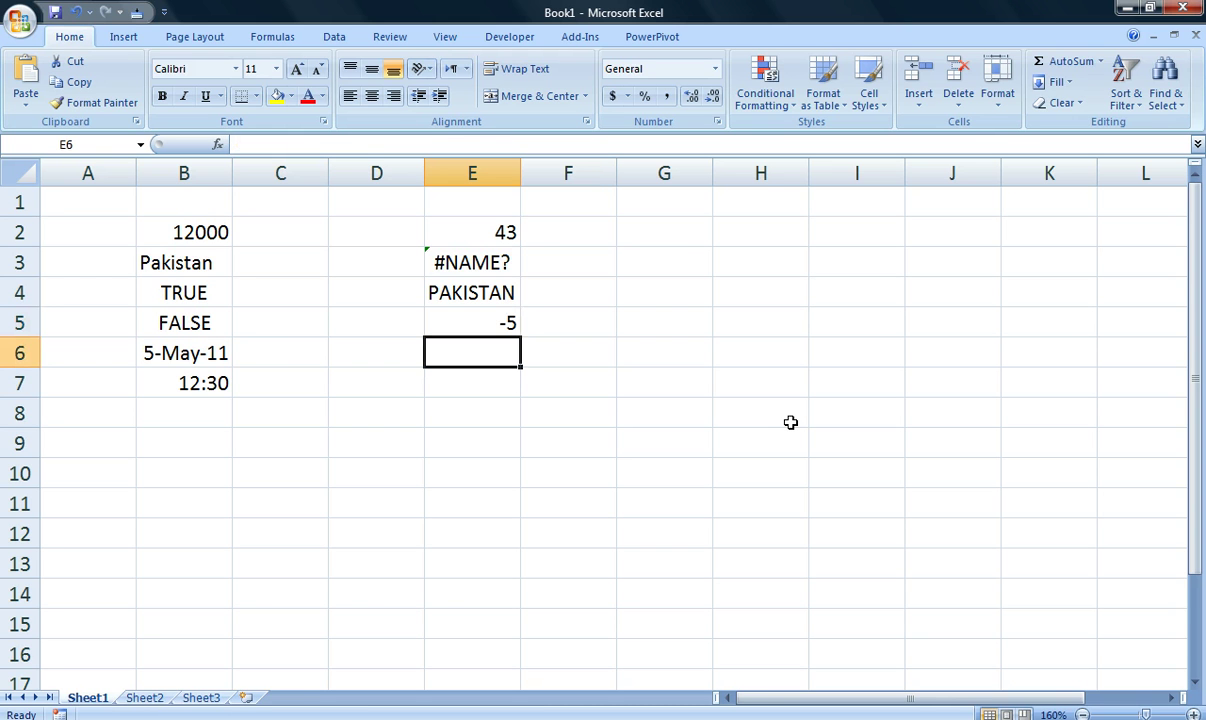
key(Down)
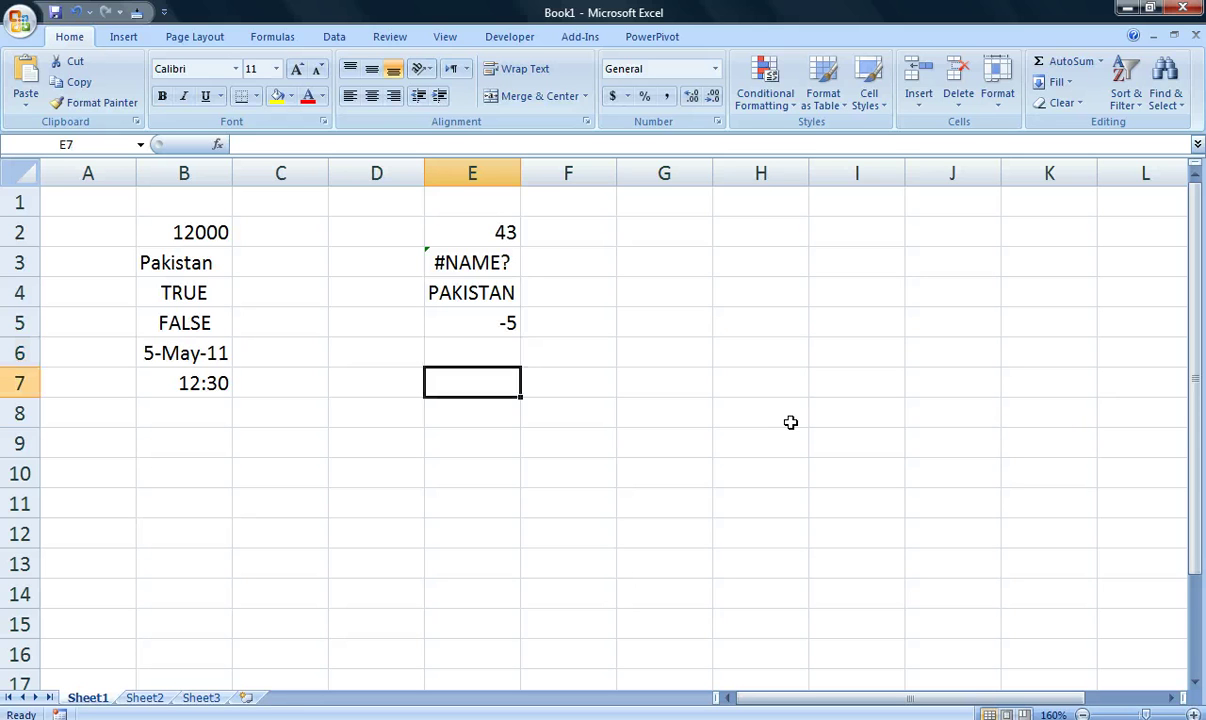
key(Down)
key(Left)
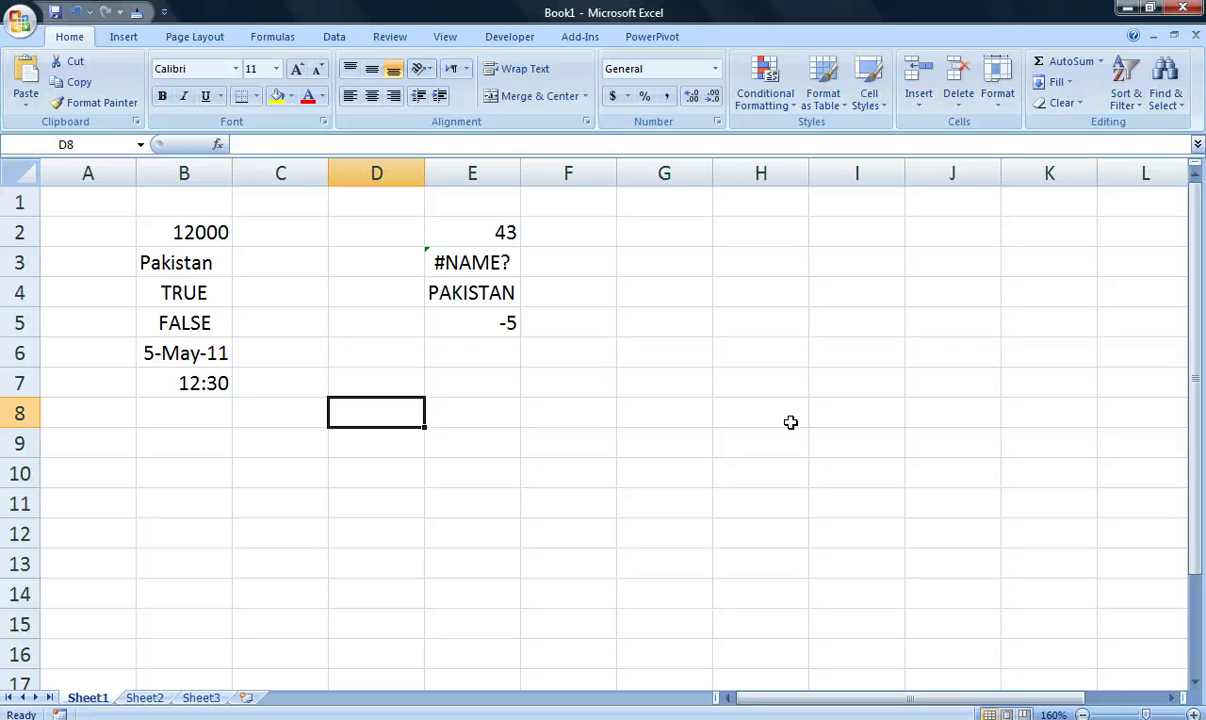
Step: Enter the heading "Sales in Millions" in cell G2
key(Right)
key(Right)
key(Right)
key(Up)
key(Up)
key(Up)
key(Up)
key(Up)
key(Up)
text(Sal)
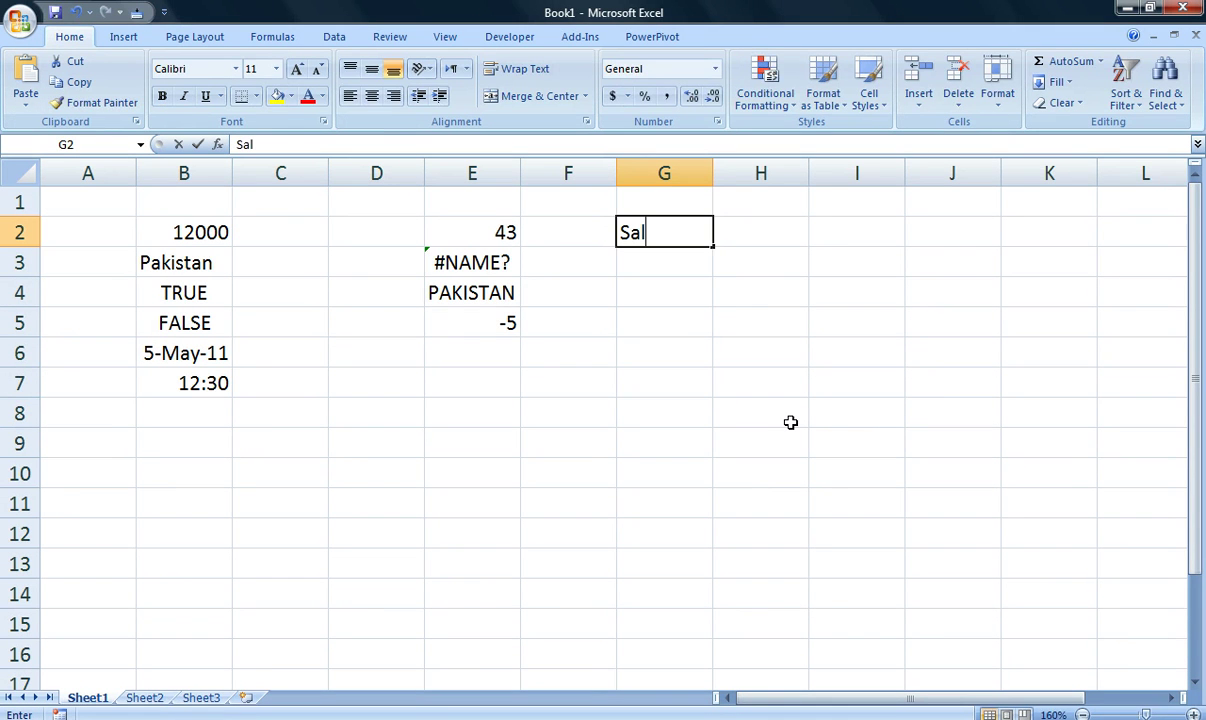
text(es in Millions)
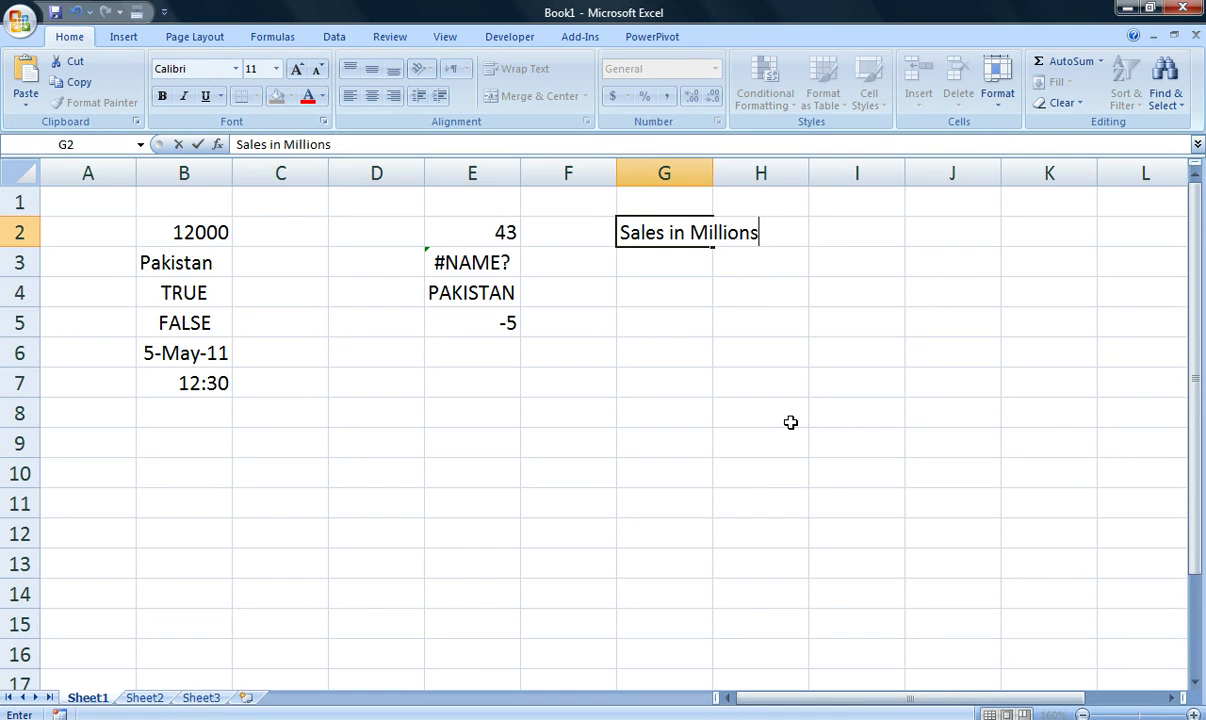
key(Return)
Step: Fill cells G3 to G8 under the heading with the sales values 54, 23, 54, 6, 34 and 65
text(5)
key(Return)
text(23)
key(Return)
text(54)
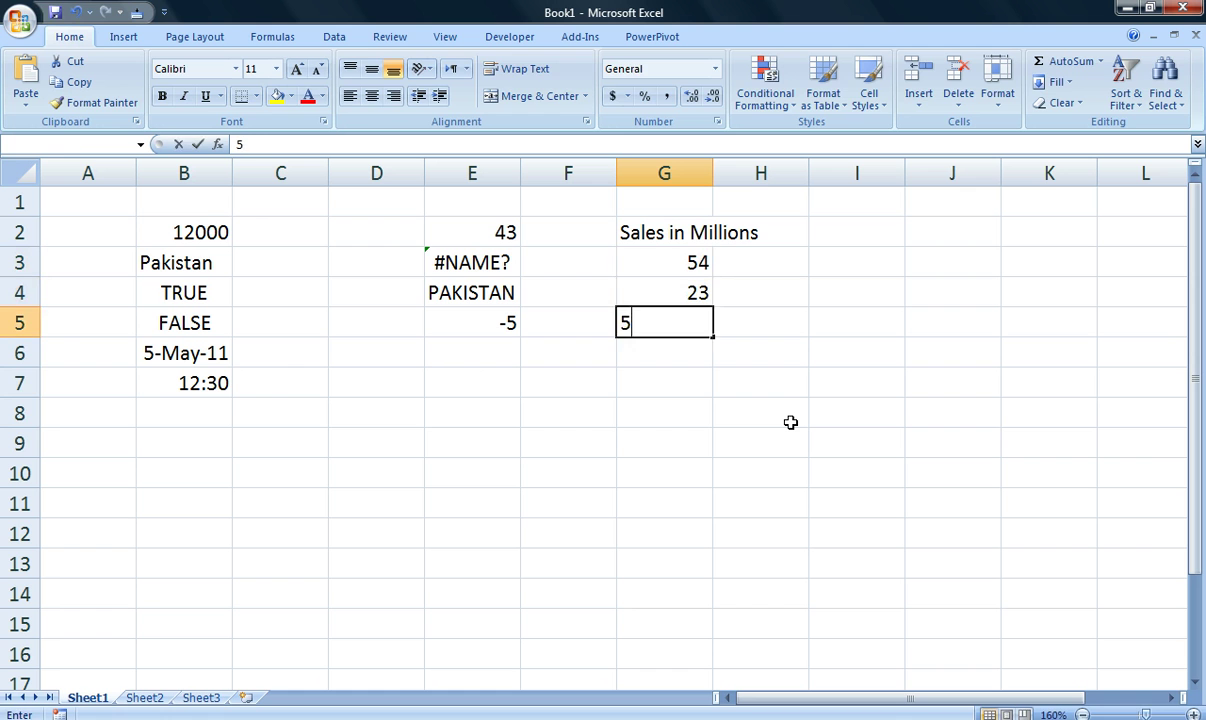
key(Return)
text(6)
key(Return)
text(34)
key(Return)
text(65)
key(Return)
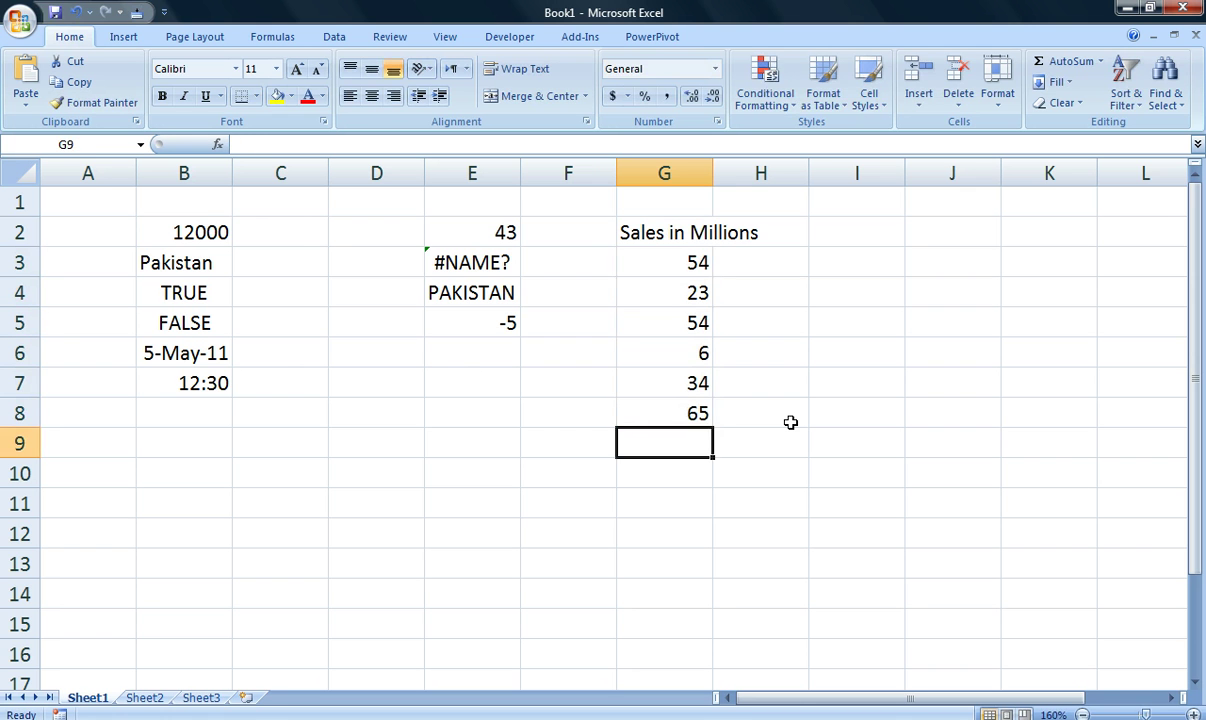
Step: Enter the formula =SUM(G8,G7,G6,G5) in cell G10, adding the sales values by individual cell references
key(Return)
text(=su)
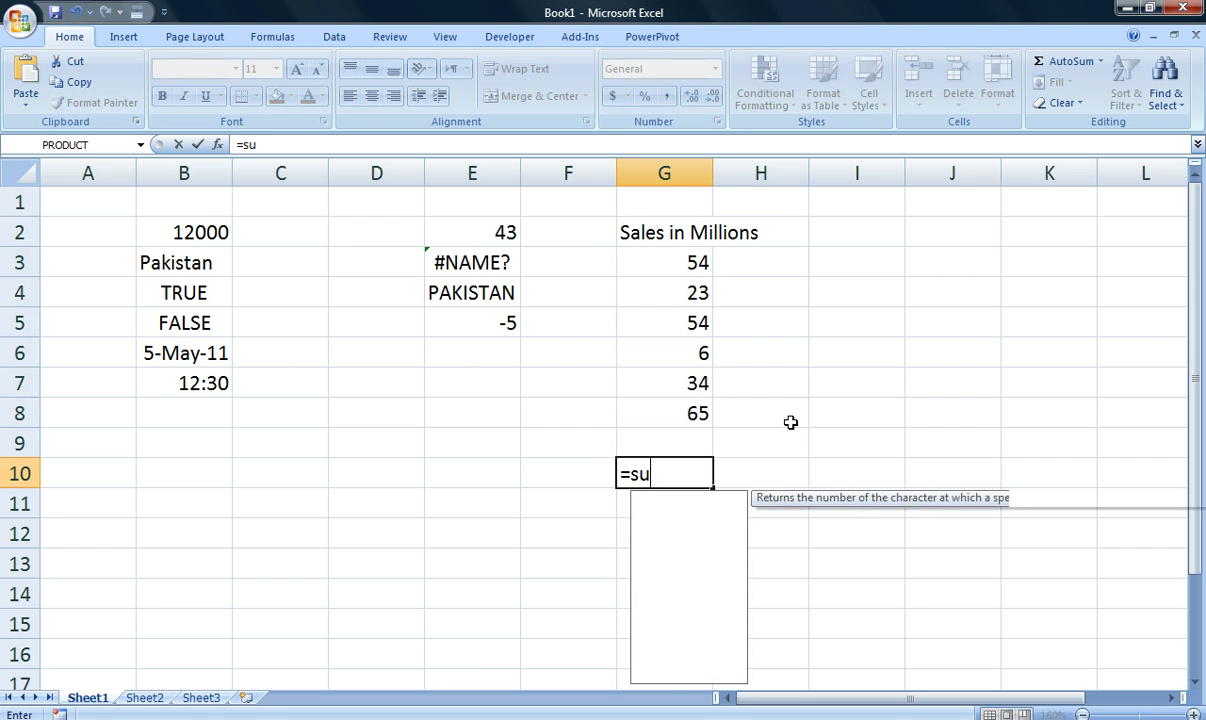
text(m()
key(Up)
key(Up)
key(Up)
key(Down)
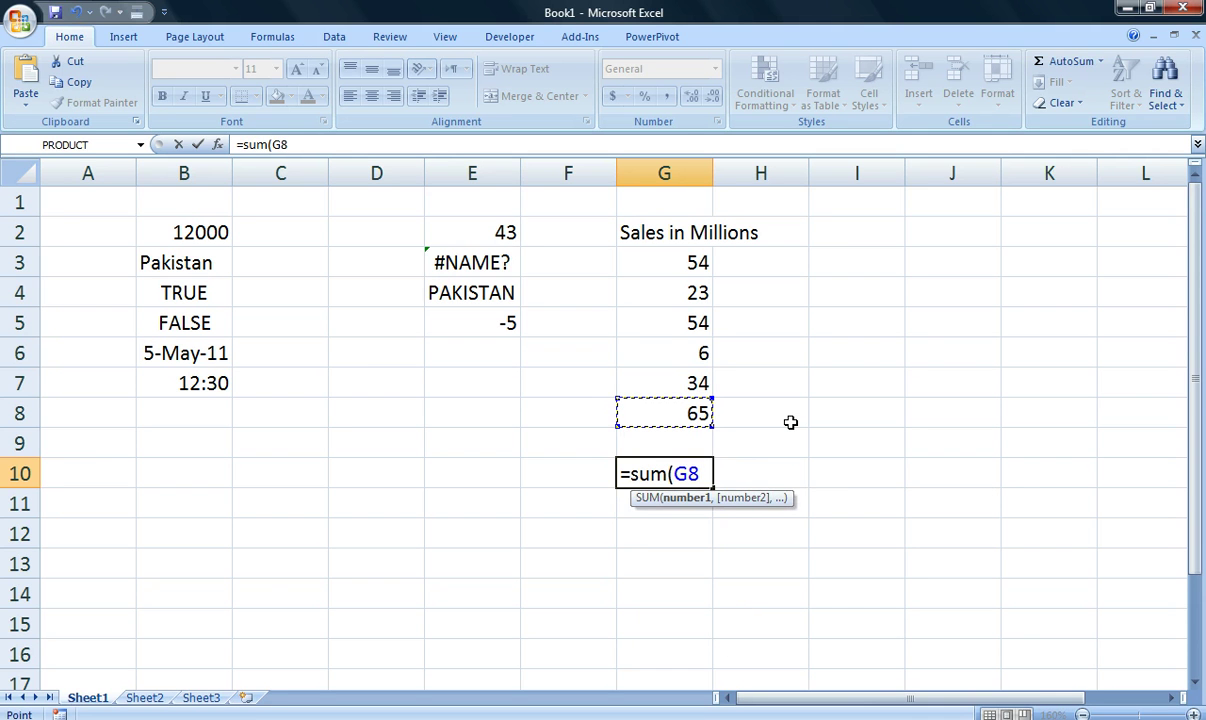
text(,)
key(Up)
key(Up)
key(Up)
key(Up)
key(Down)
text(,)
key(Up)
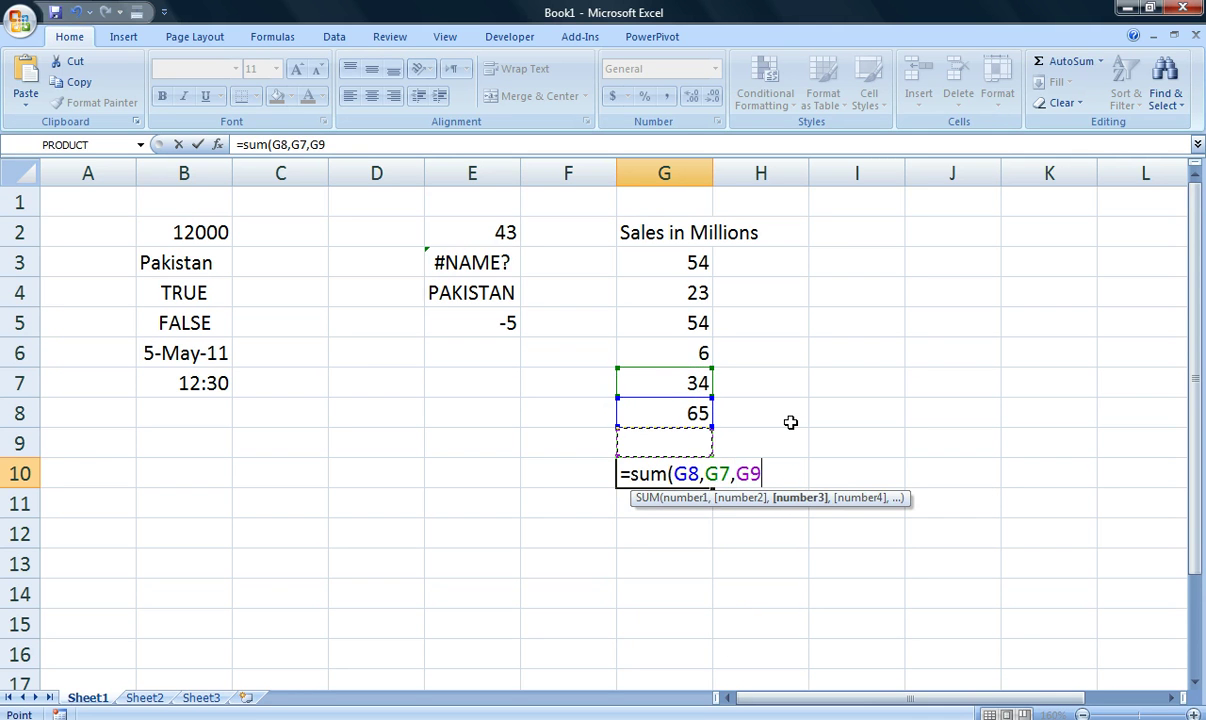
key(Up)
key(Up)
key(Up)
text(,)
key(Up)
key(Up)
key(Up)
key(Up)
key(Up)
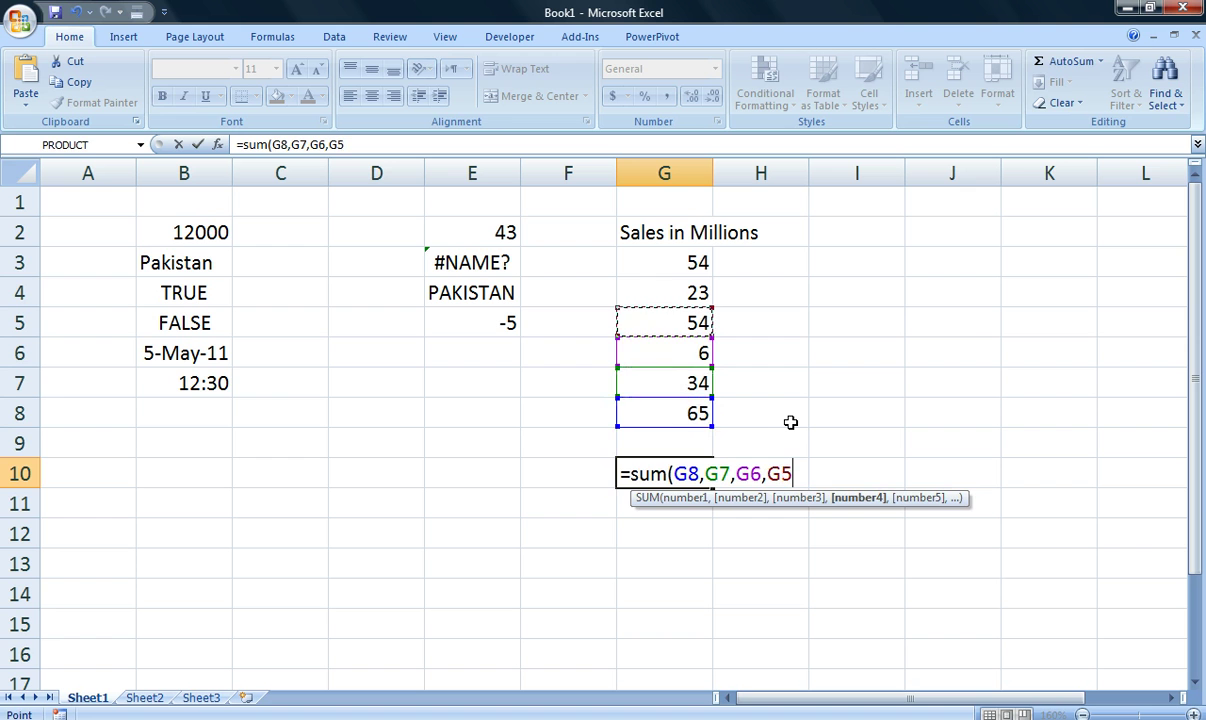
key(ctrl+Return)
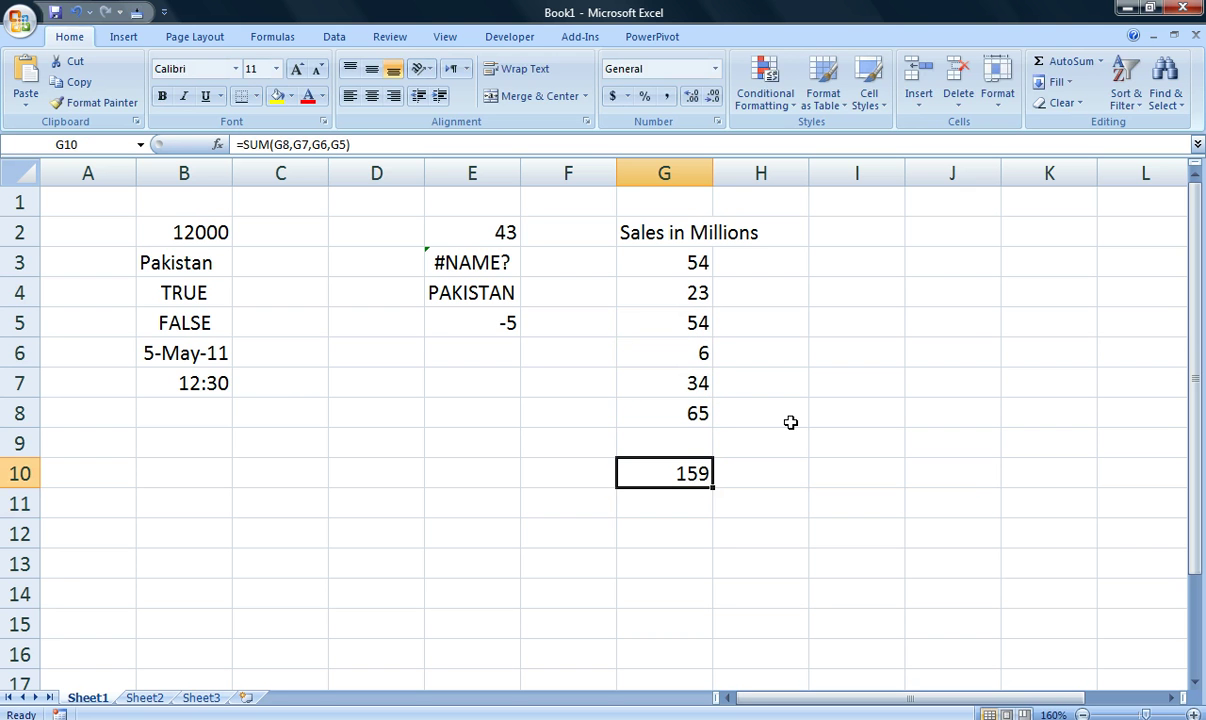
key(F2)
key(Escape)
Step: Change the sales value in cell G6 to 66
key(Up)
key(Up)
key(Up)
key(Up)
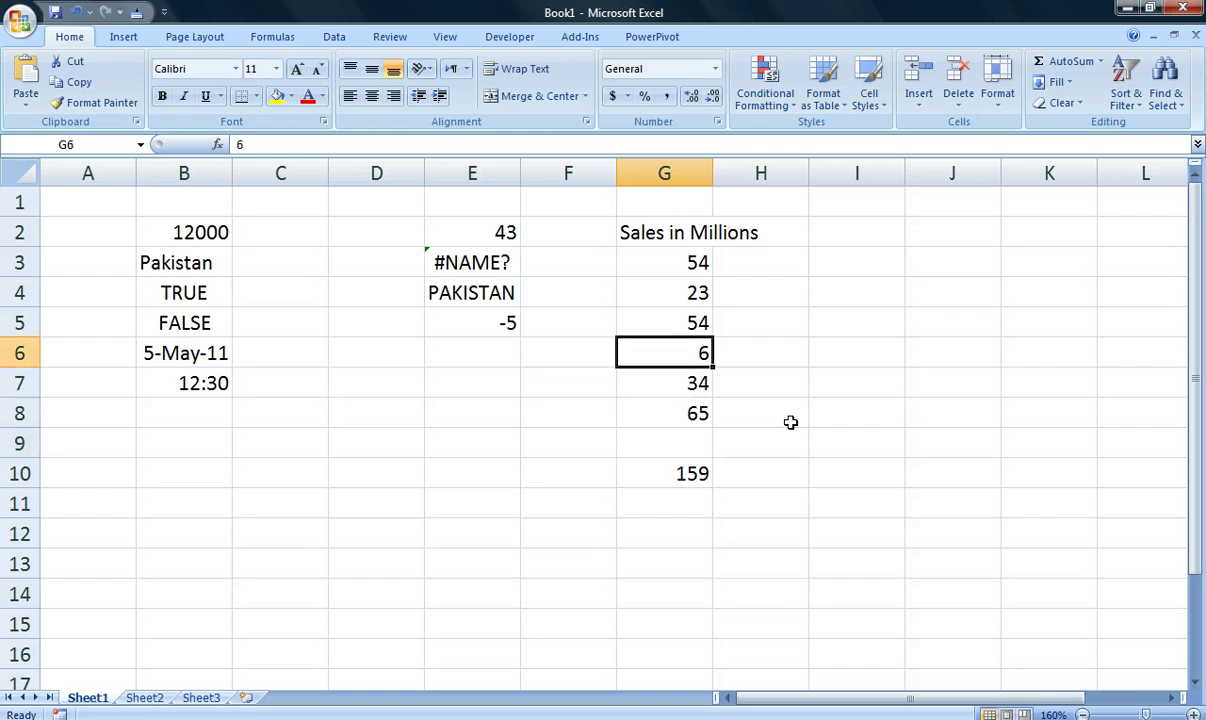
text(66)
key(Return)
Step: Examine the cell references in the SUM formula in cell G10 and leave the formula as is
key(Down)
key(Down)
key(Down)
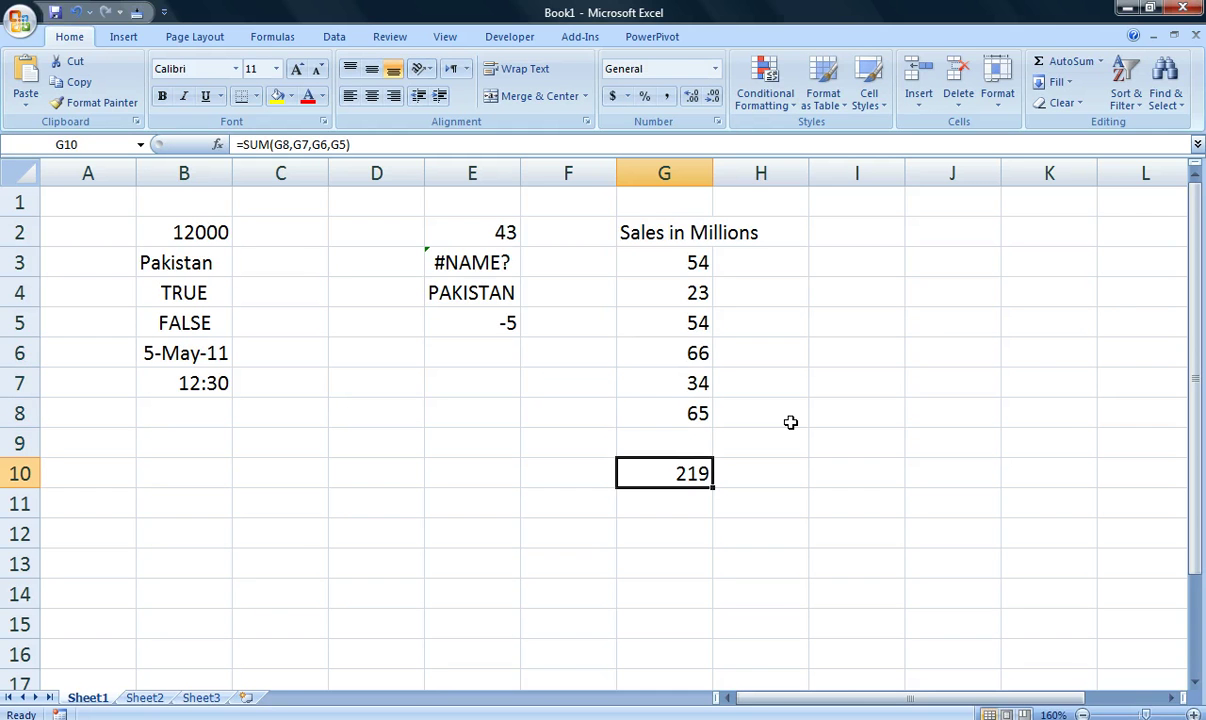
key(F2)
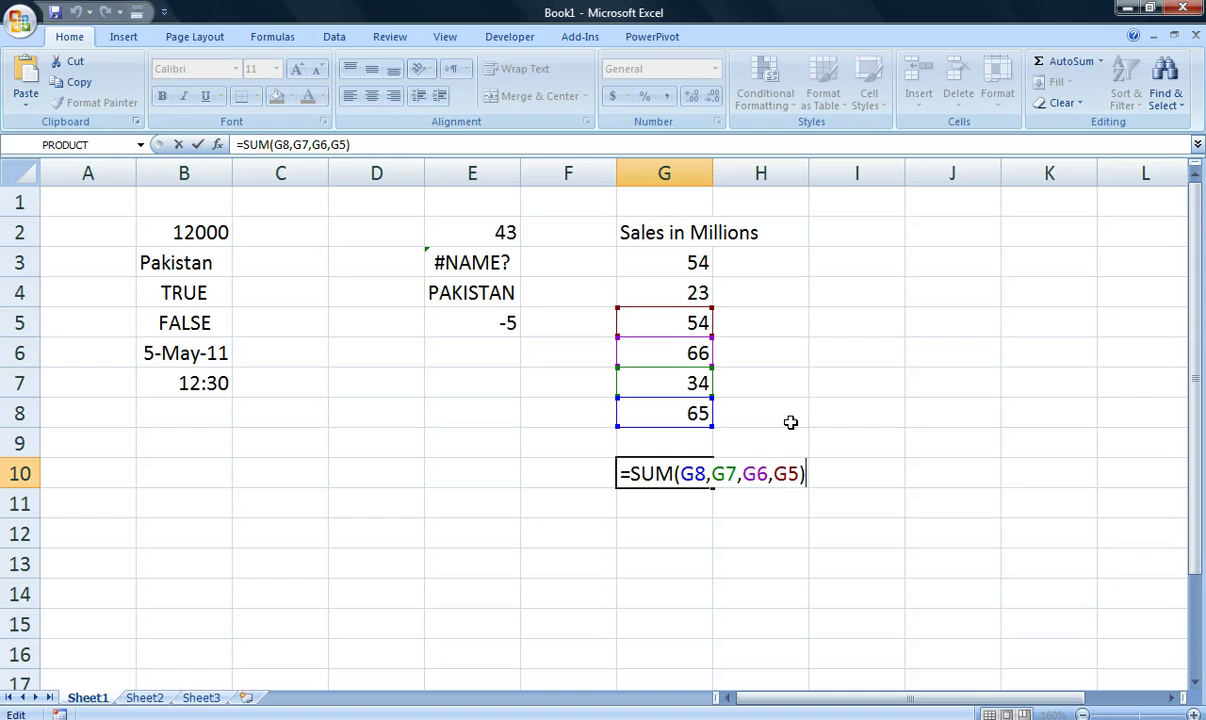
key(Escape)
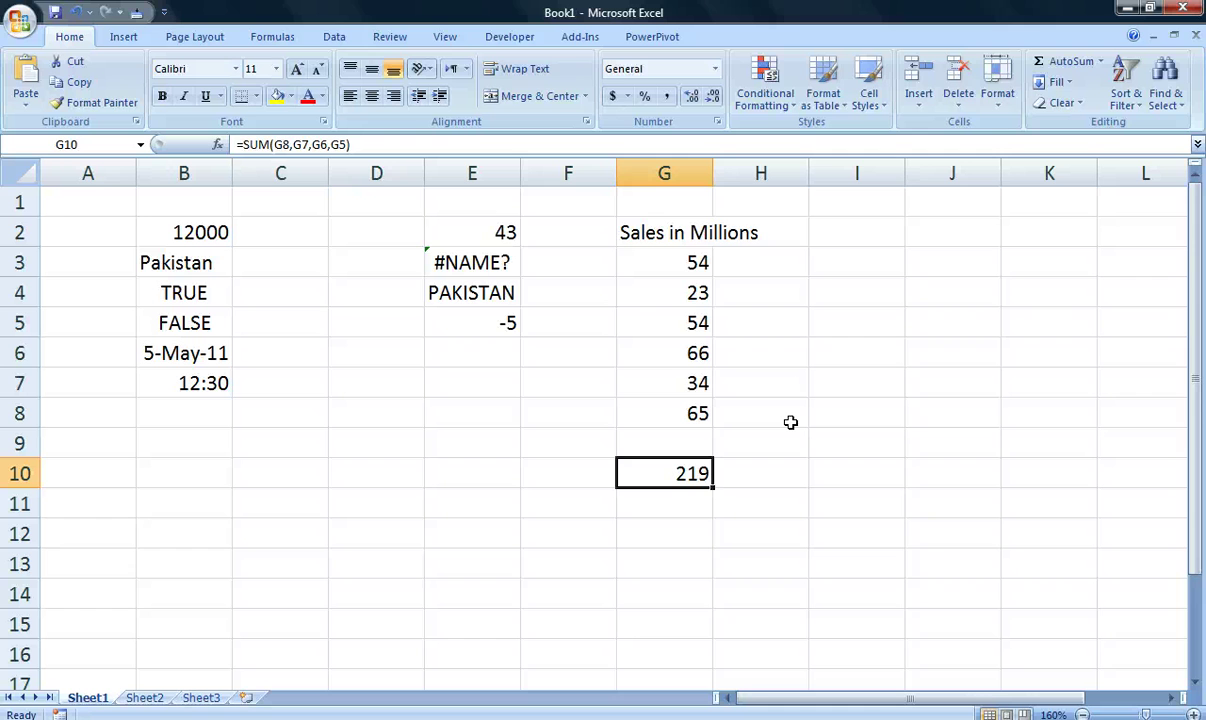
Step: Enter the formula =SUM(G3:G8) in cell I10, adding all the sales values by a range reference
key(Right)
key(Right)
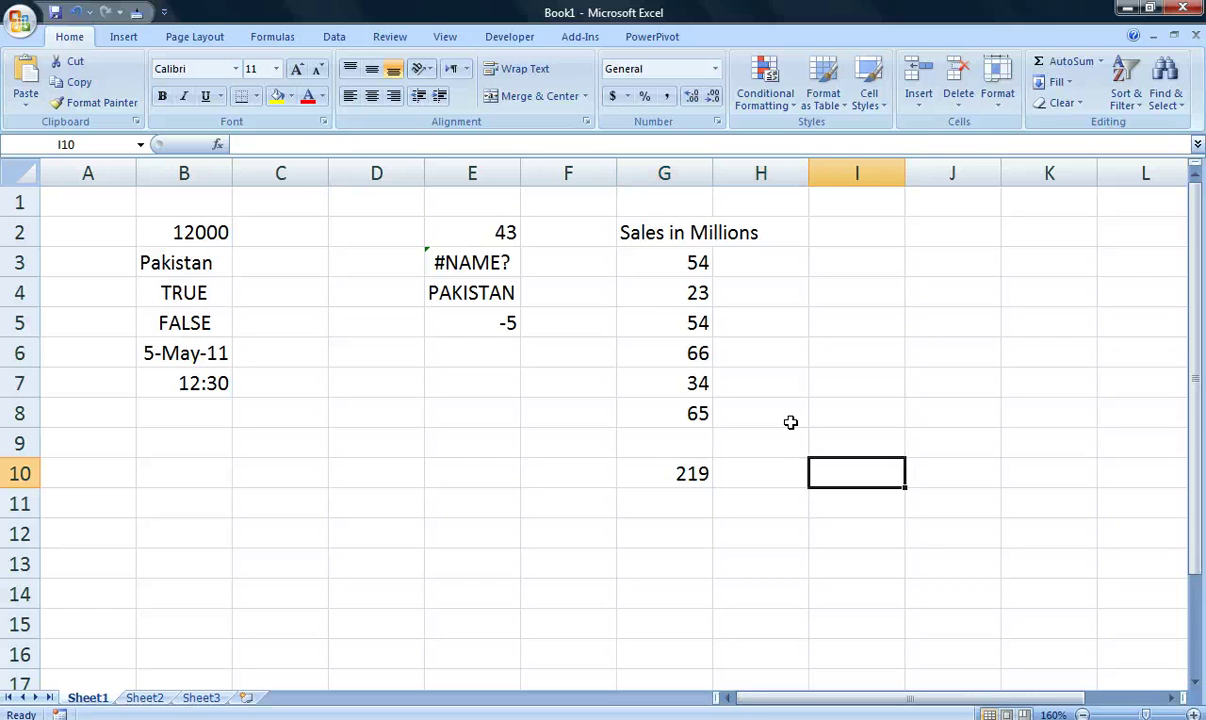
text(=sum()
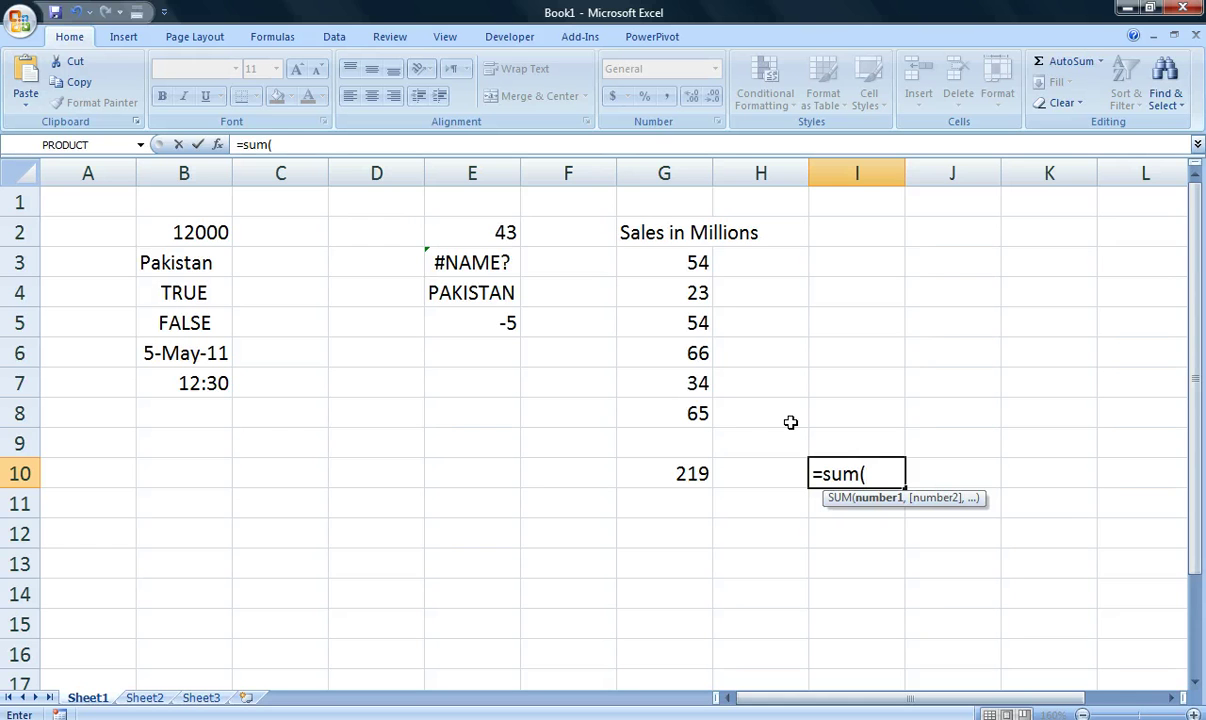
key(Up)
key(Up)
key(Left)
key(Left)
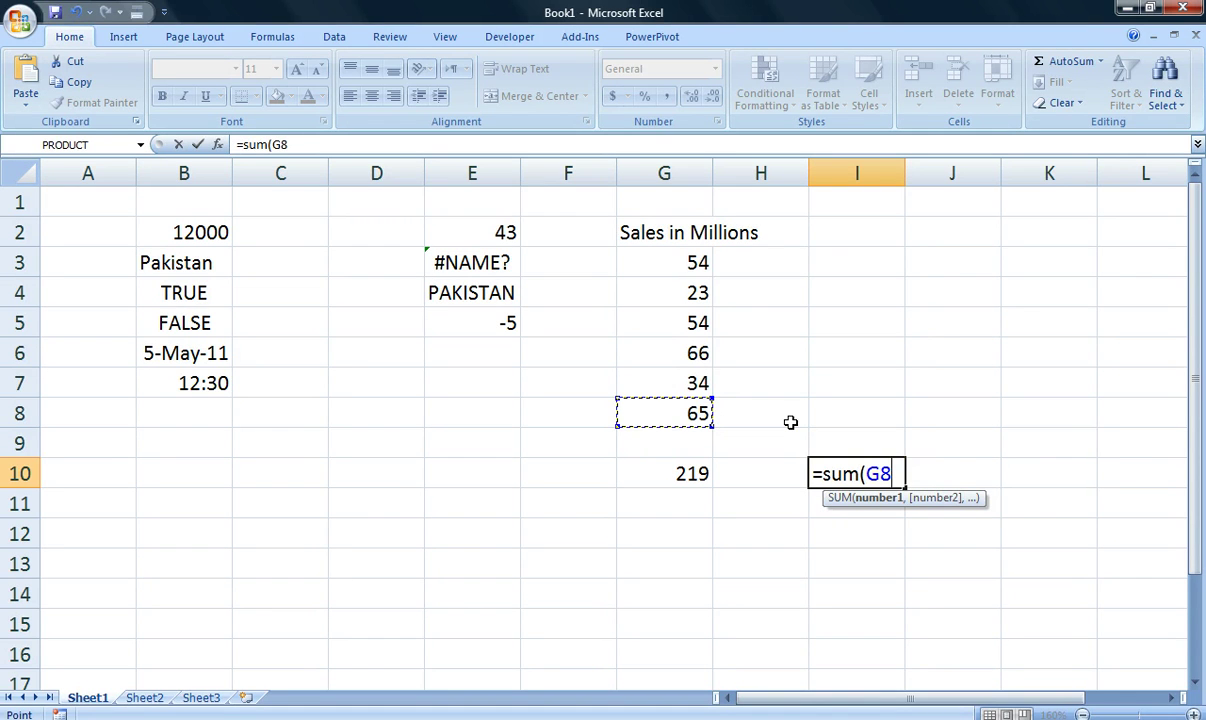
key(shift+Up)
key(shift+Up)
key(shift+Up)
key(shift+Up)
key(shift+Up)
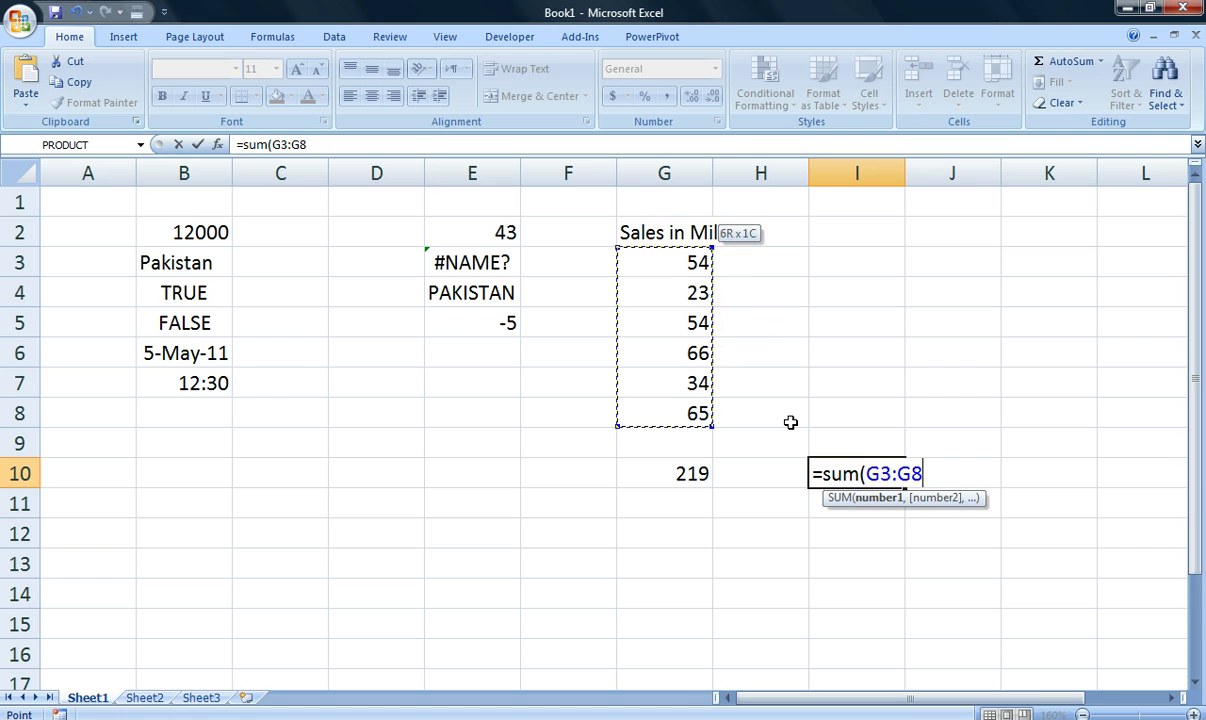
text())
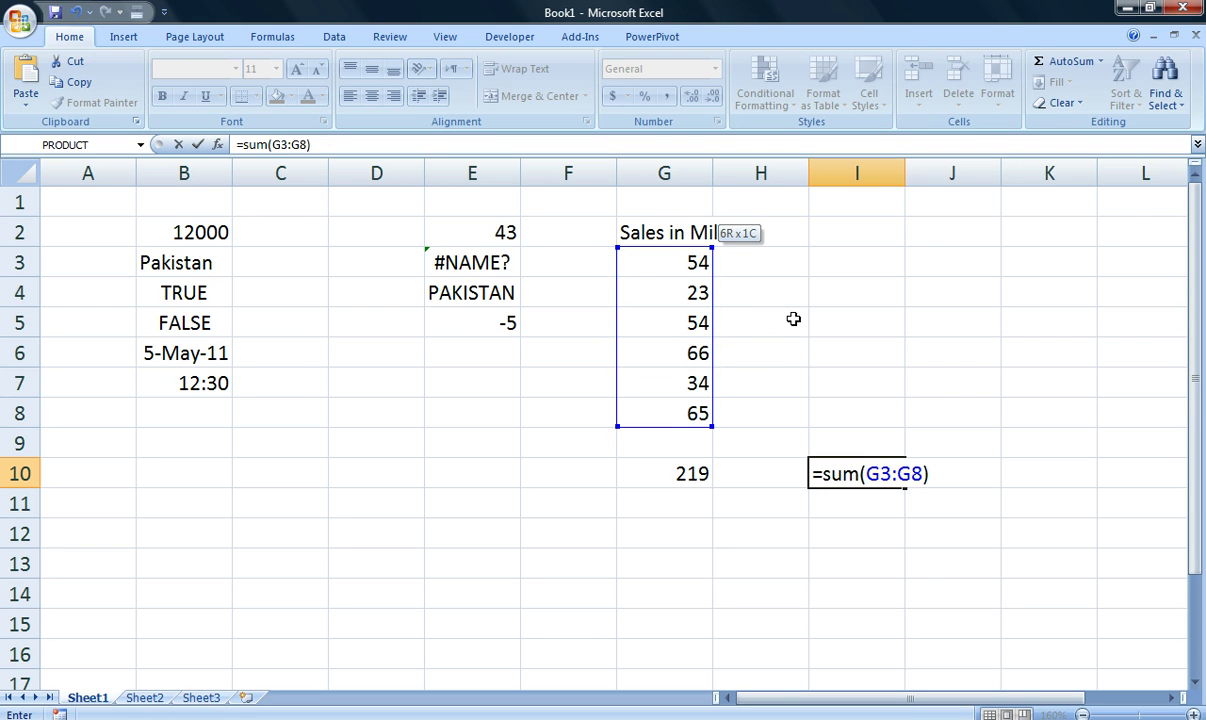
key(Return)
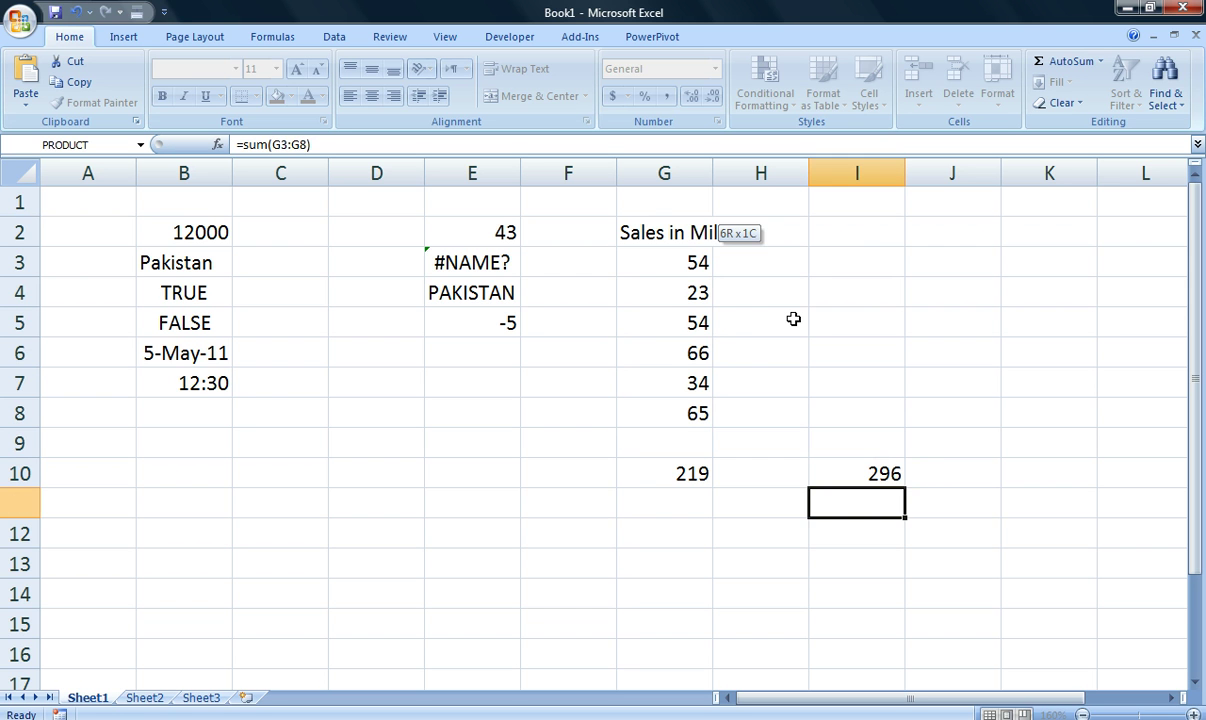
key(Down)
key(Left)
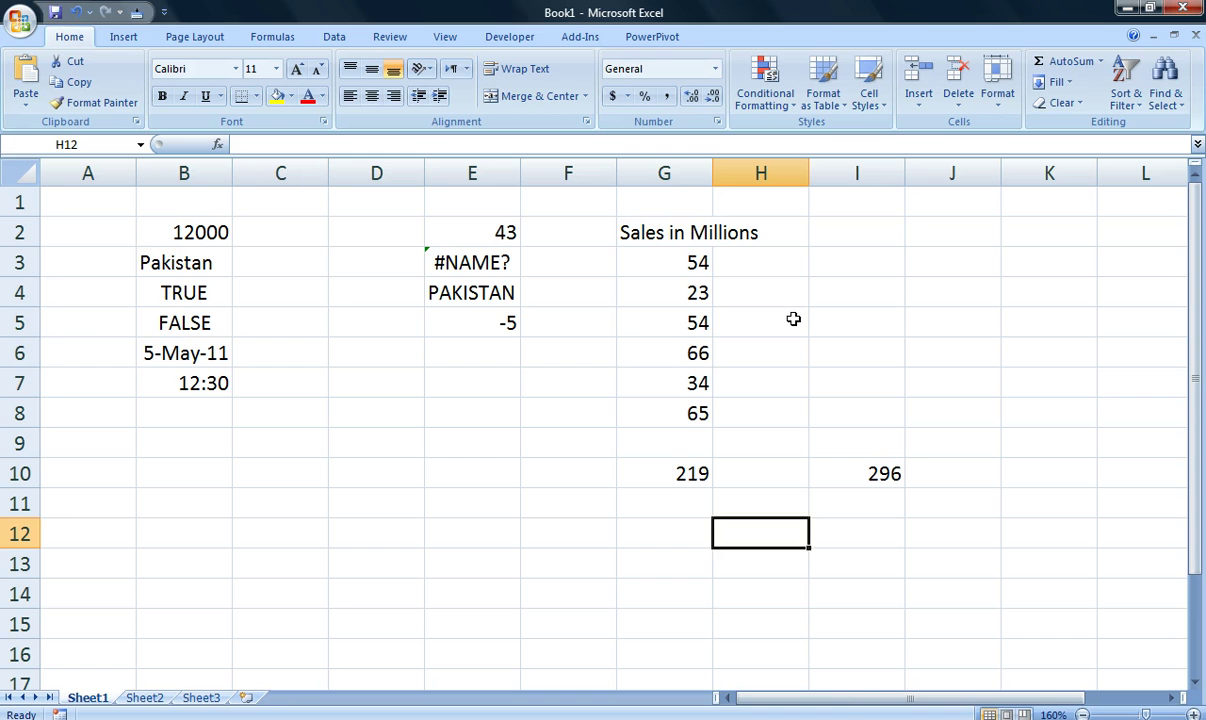
key(Left)
key(Left)
key(Left)
key(Left)
key(Left)
key(Left)
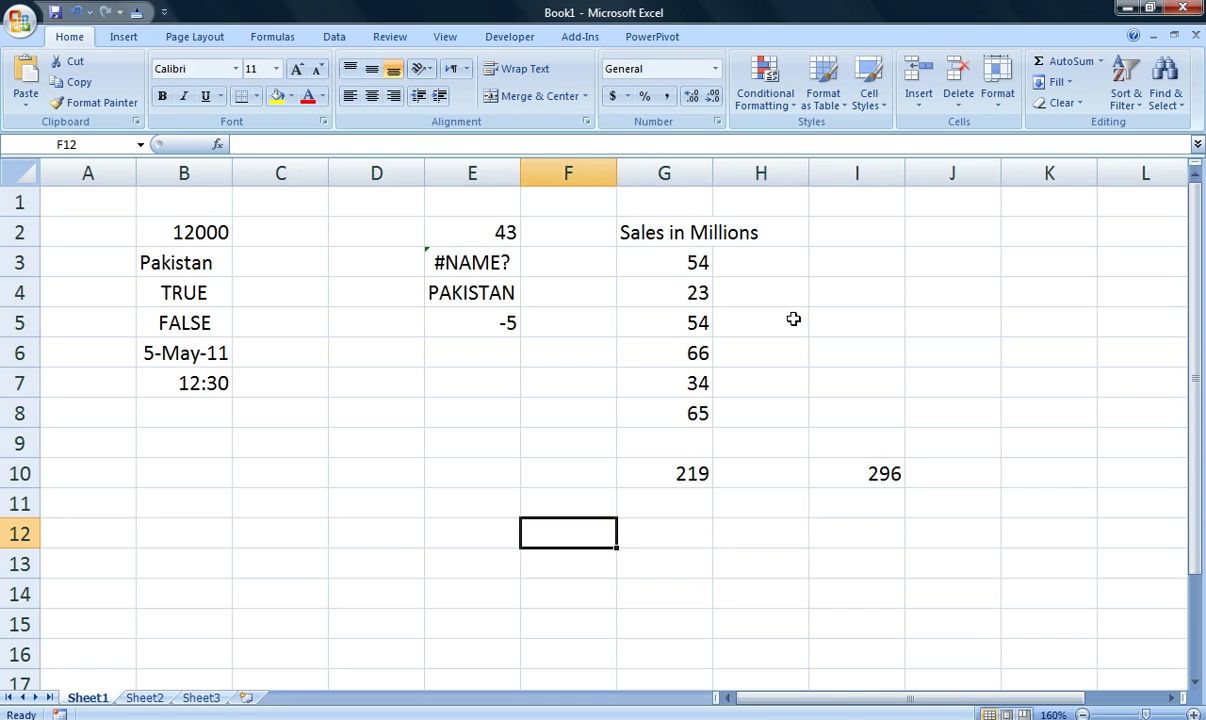